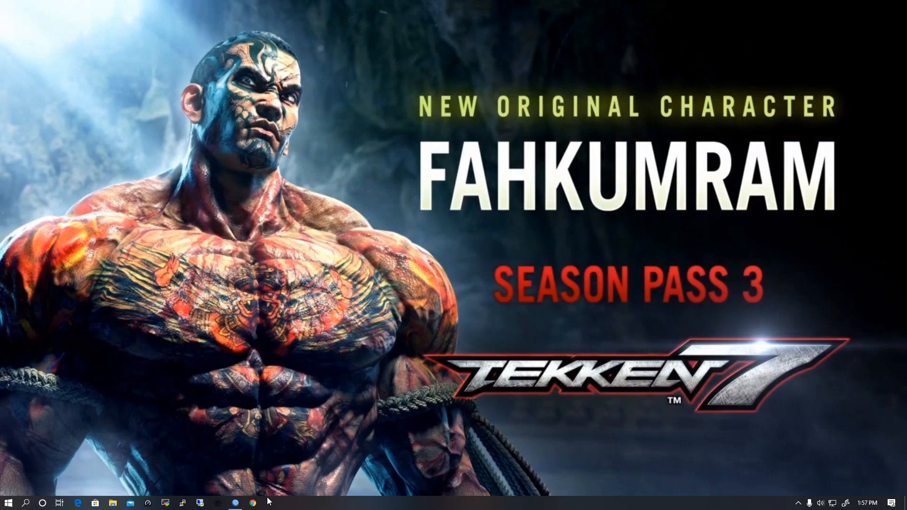
- Switch to the WinBox router session and show the firewall's mangle rules
left_click(236, 503)
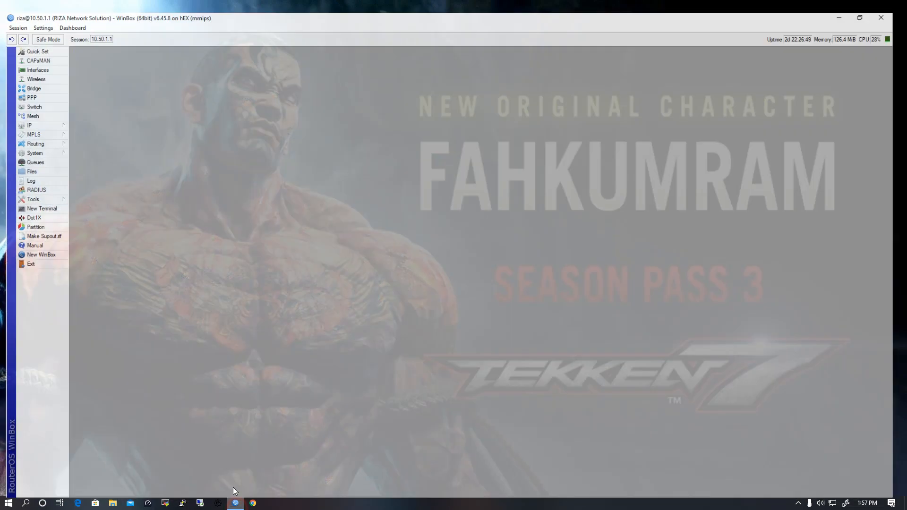
left_click(23, 115)
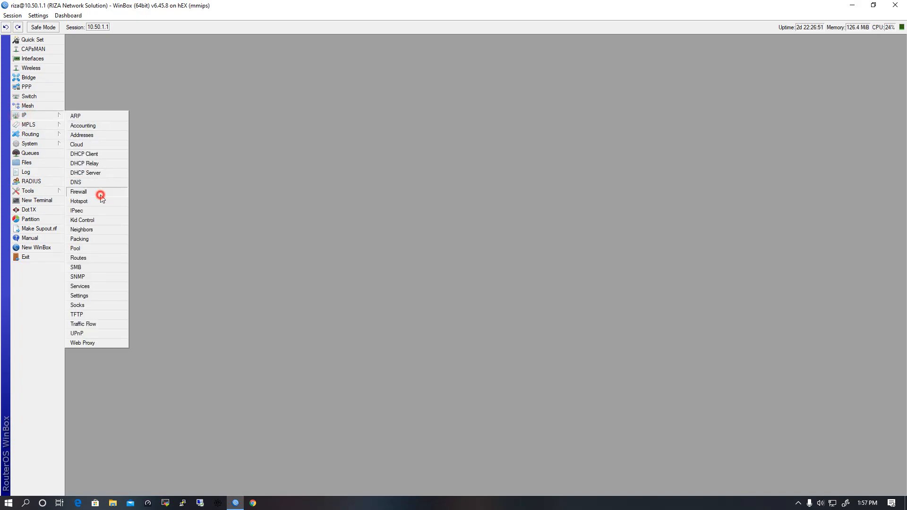
left_click(100, 195)
left_click(135, 52)
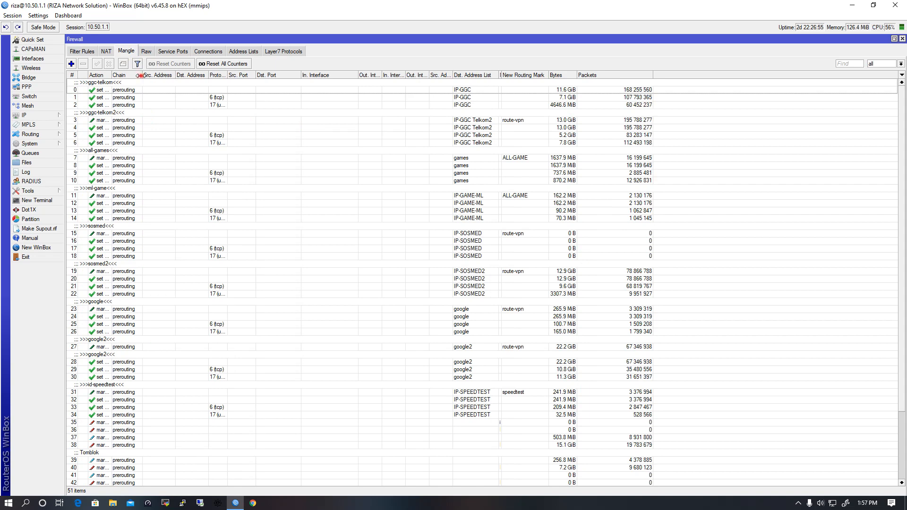
- Try inline comments in the mangle rule list and restore the comments to separate rows
right_click(329, 115)
left_click(369, 141)
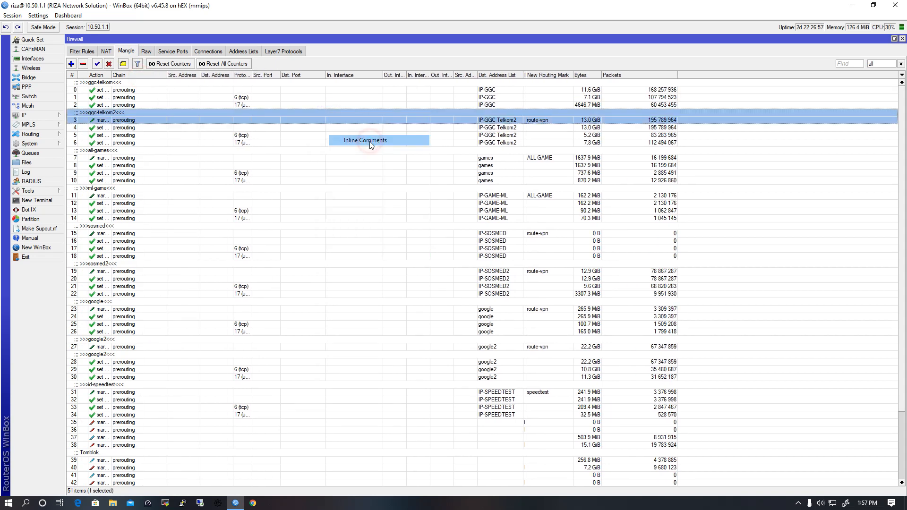
right_click(337, 98)
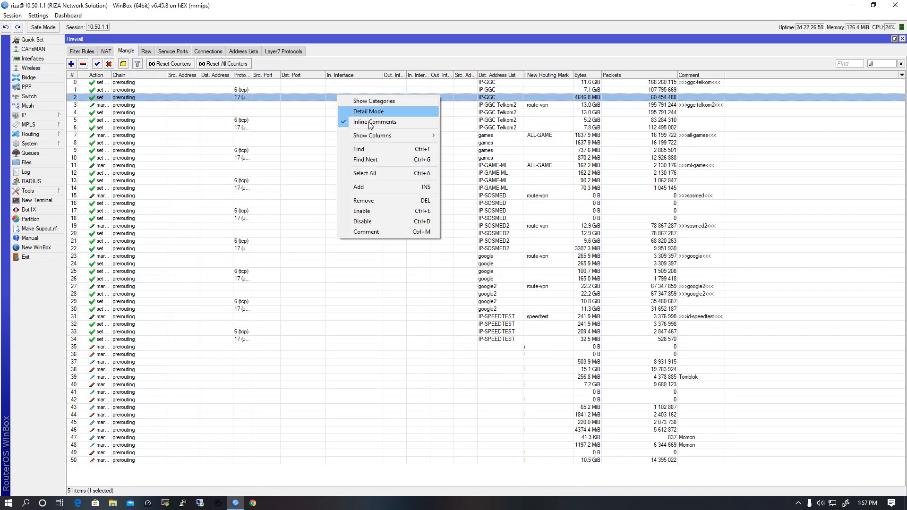
left_click(369, 122)
- Review which columns are available for the mangle rule list without changing the selection
right_click(351, 97)
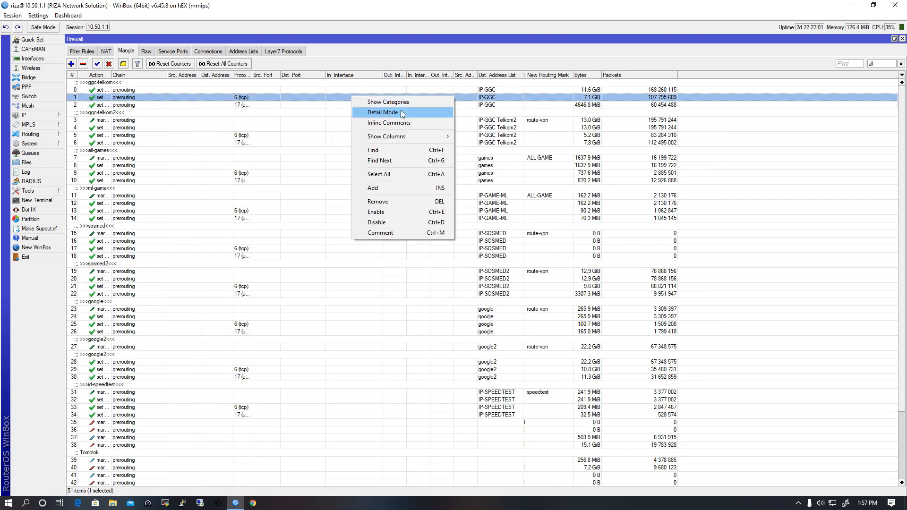
mouse_move(412, 138)
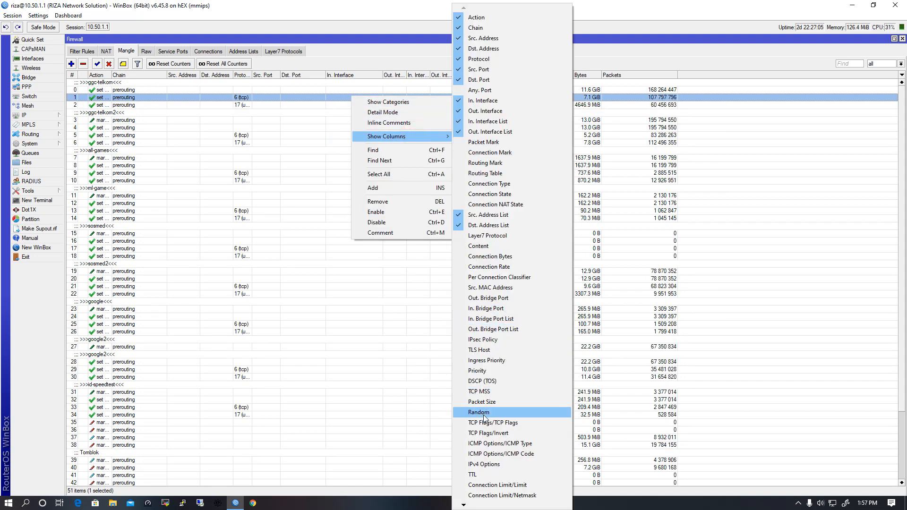
mouse_move(464, 506)
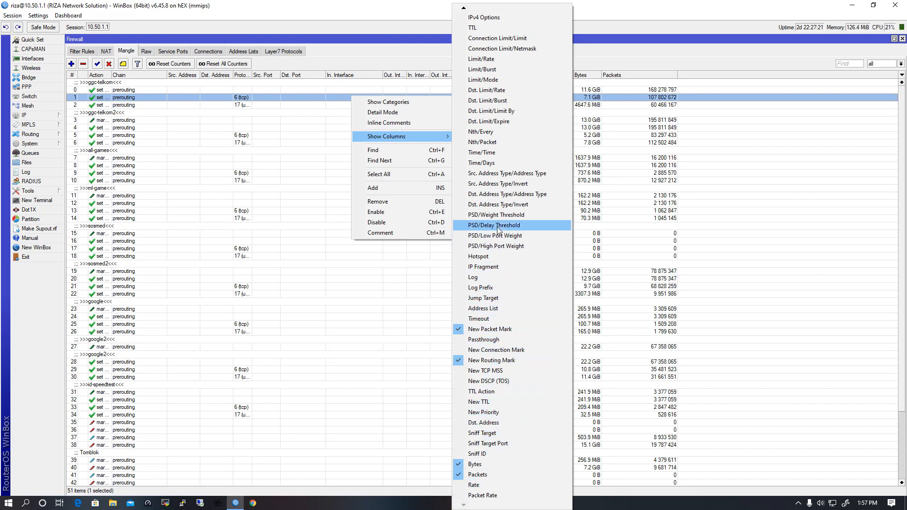
left_click(744, 218)
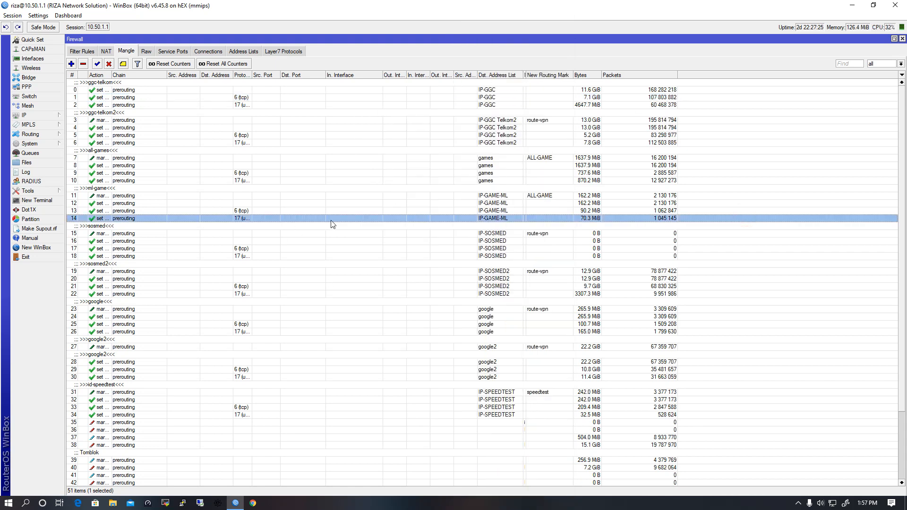
- Inspect the action settings of the first ggc-telkom mangle rule and close the rule
left_click(541, 241)
left_click(542, 233)
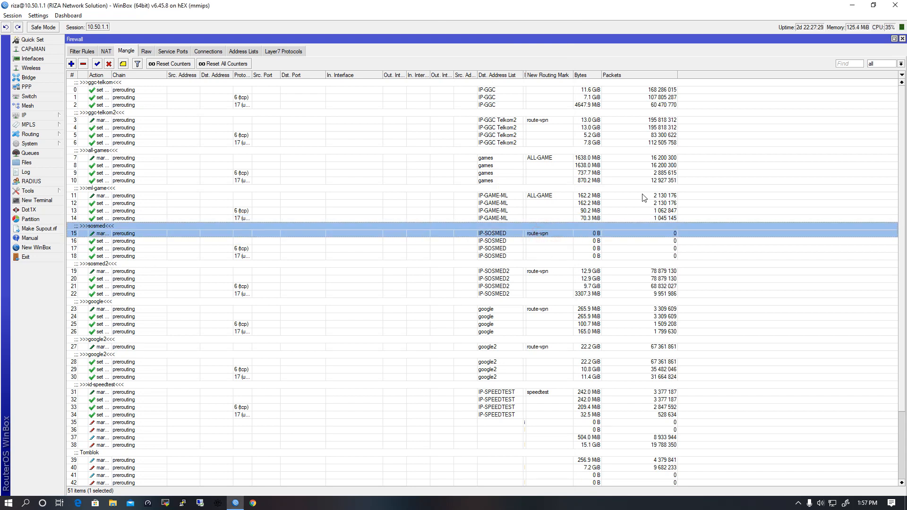
left_click(139, 248)
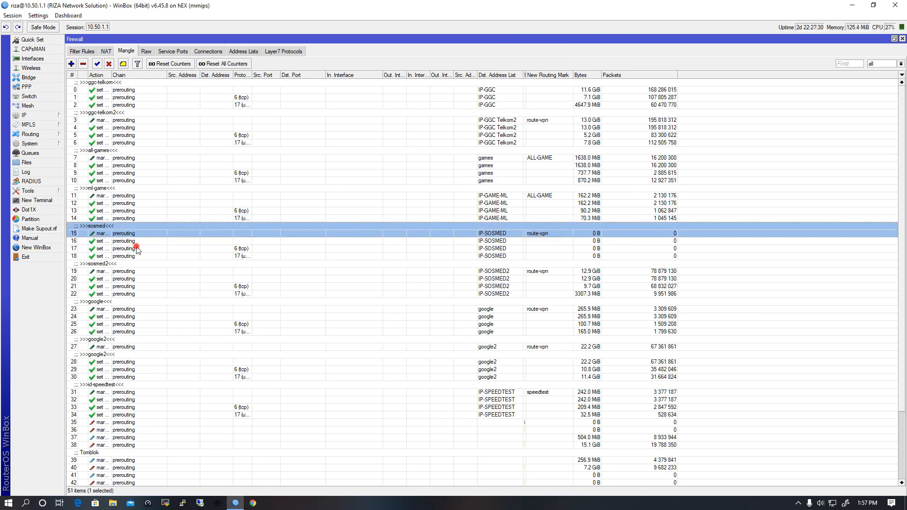
double_click(136, 91)
left_click(262, 53)
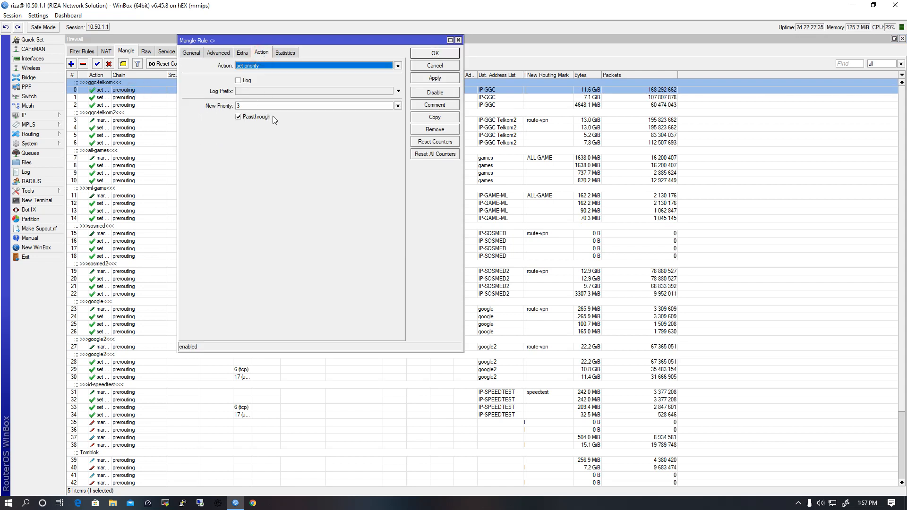
left_click(459, 40)
- Look through the full list of mangle columns again, from matchers to the new mark and priority options
right_click(454, 105)
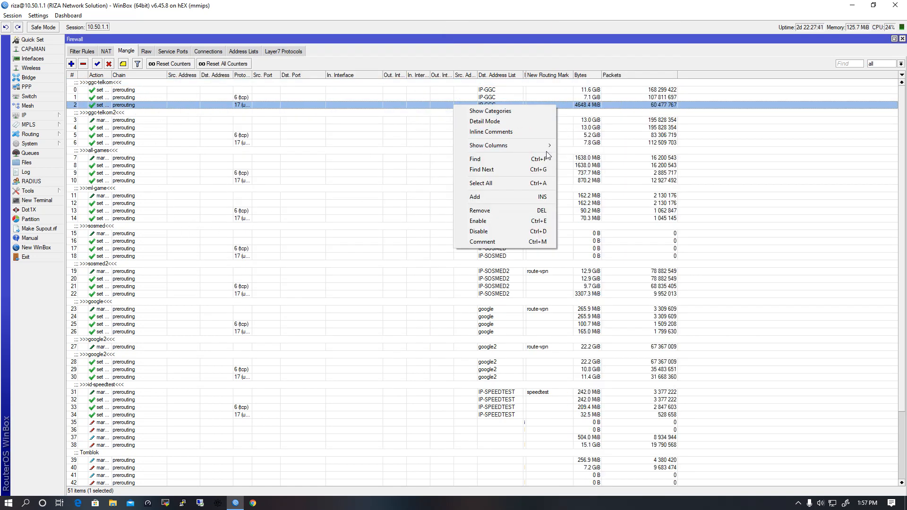
mouse_move(531, 146)
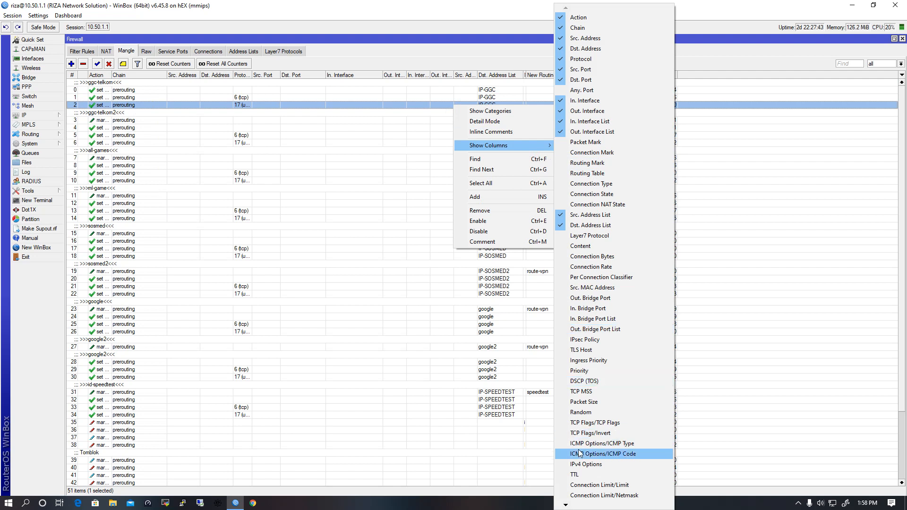
mouse_move(564, 505)
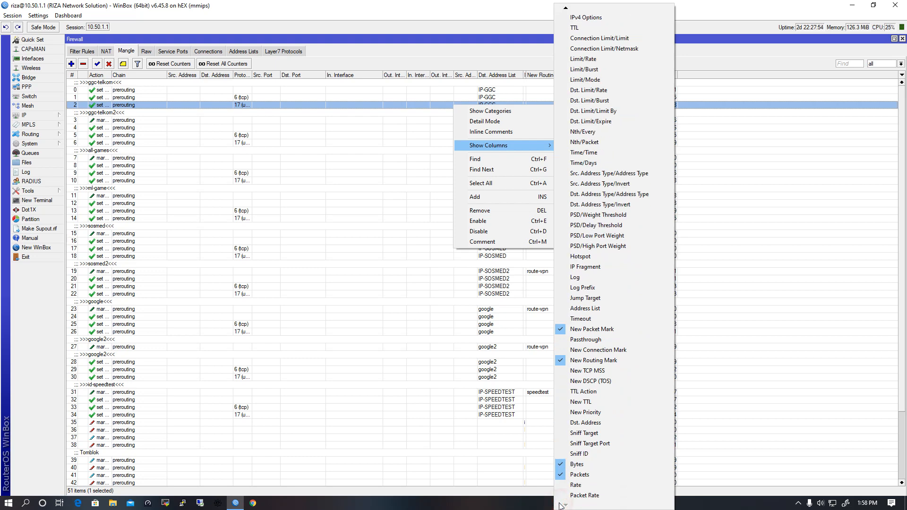
- Show the firewall address lists filtered to the IP-GAME-ML entries
left_click(246, 53)
left_click(860, 63)
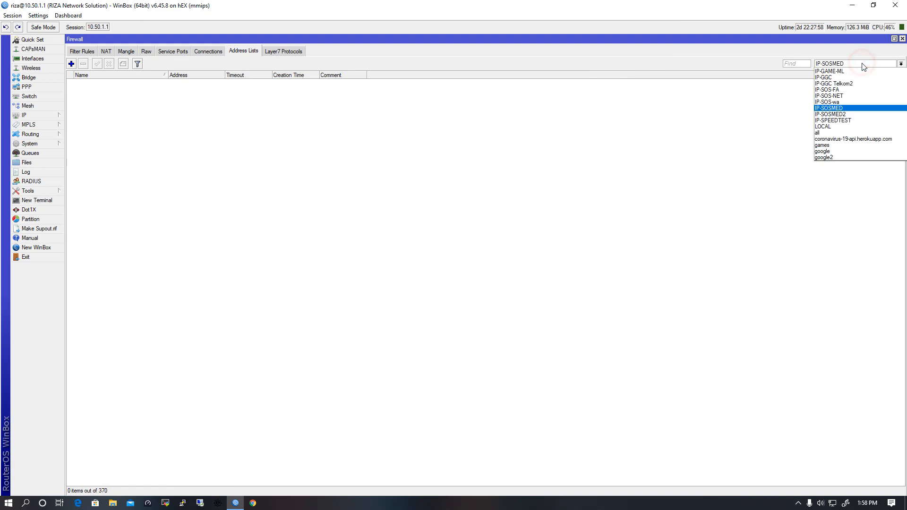
left_click(863, 71)
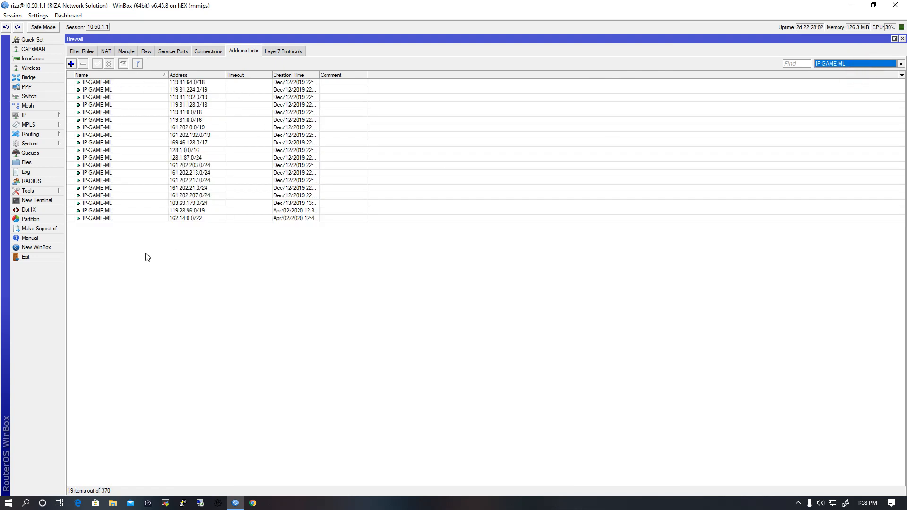
- Open the Torch tool to view its capture settings and close it without starting
left_click(47, 191)
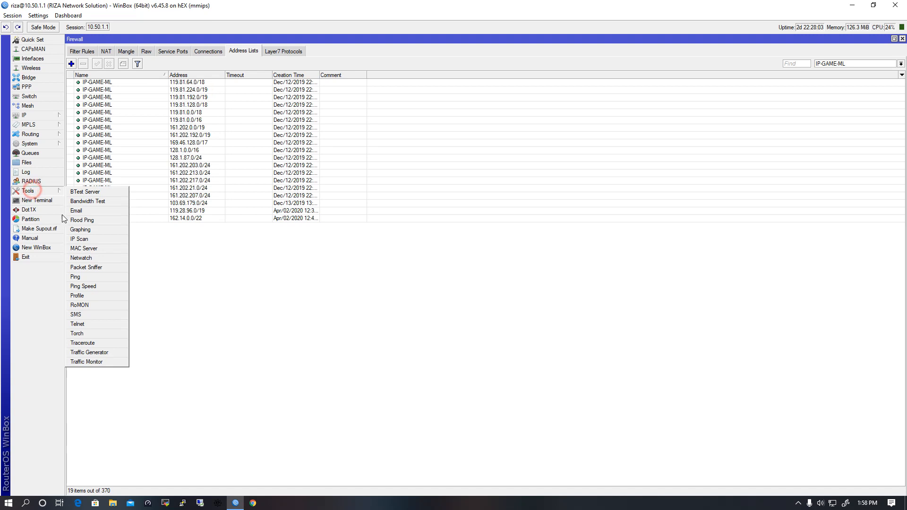
left_click(90, 333)
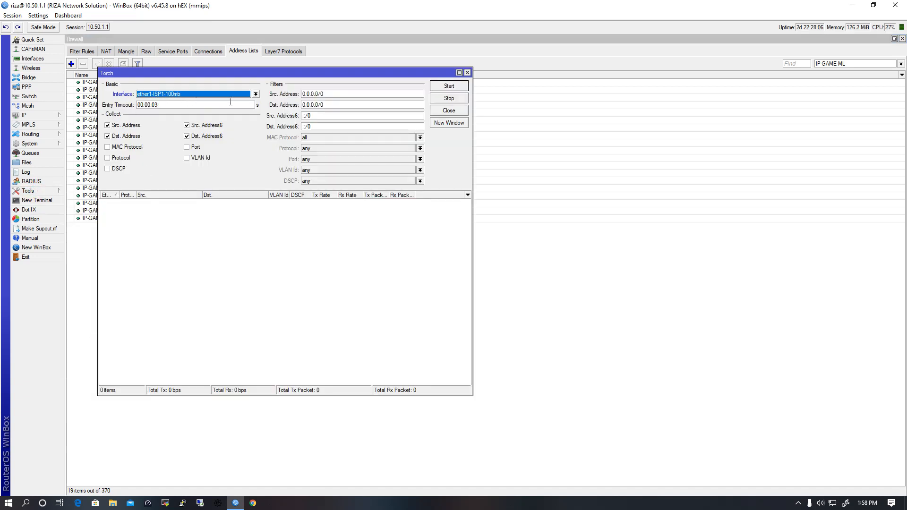
left_click(468, 73)
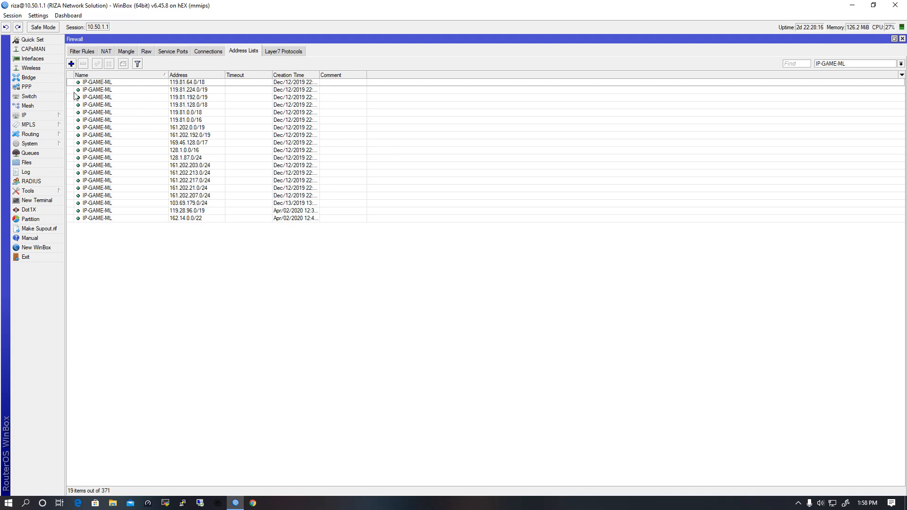
- View the firewall's raw prerouting rules
left_click(144, 51)
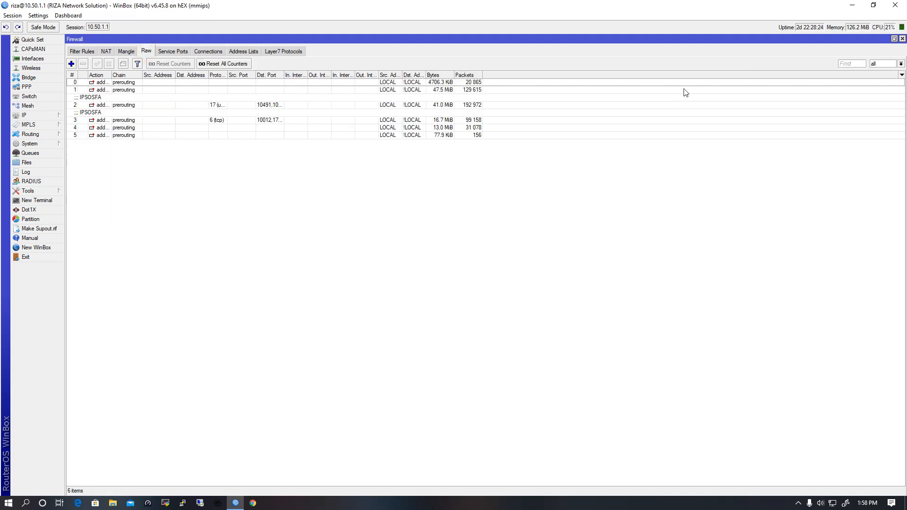
left_click(851, 5)
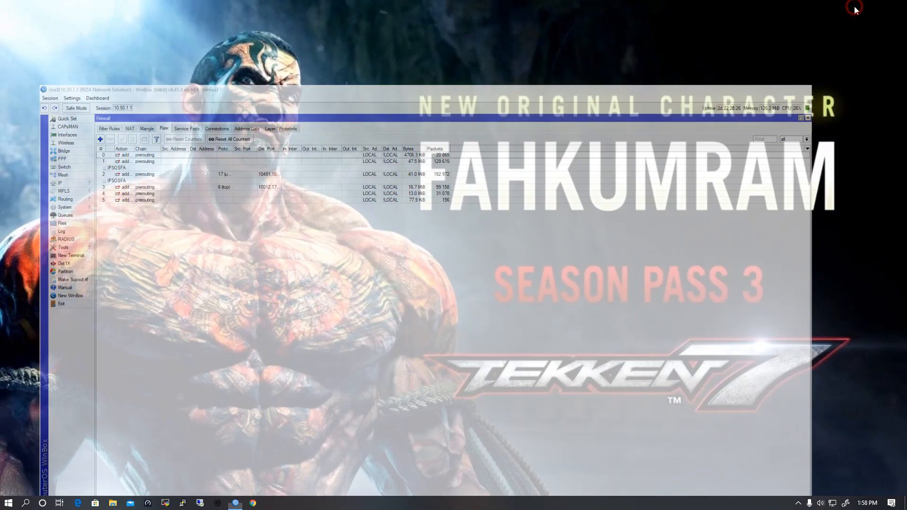
left_click(245, 507)
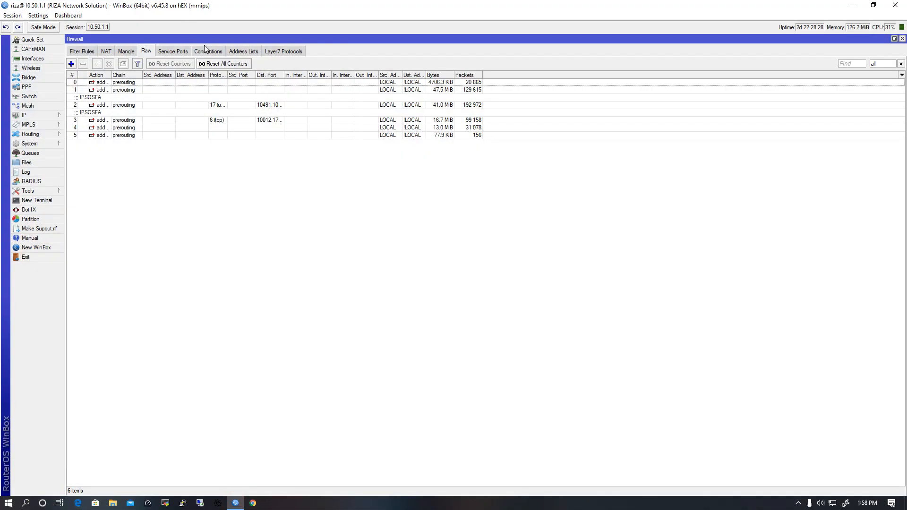
- Filter the firewall address lists to games and fit the Creation Time and Comment columns to their contents
left_click(239, 52)
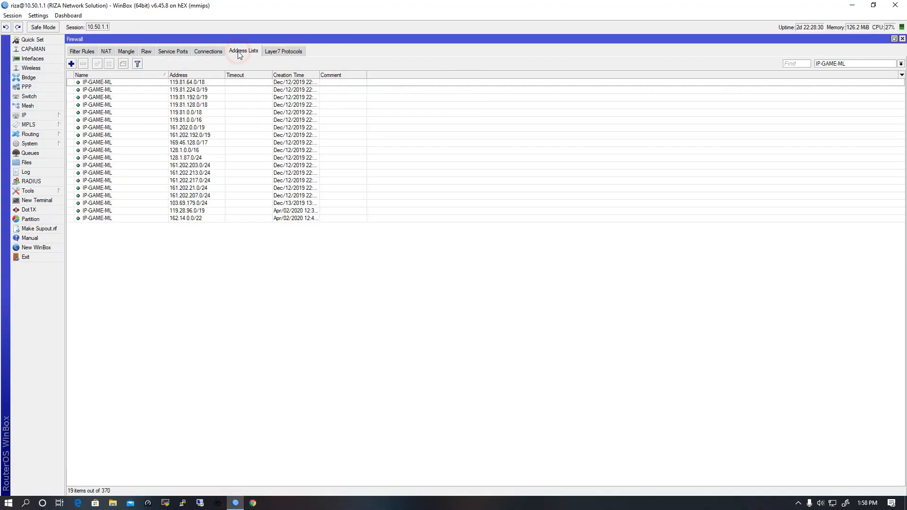
left_click(900, 64)
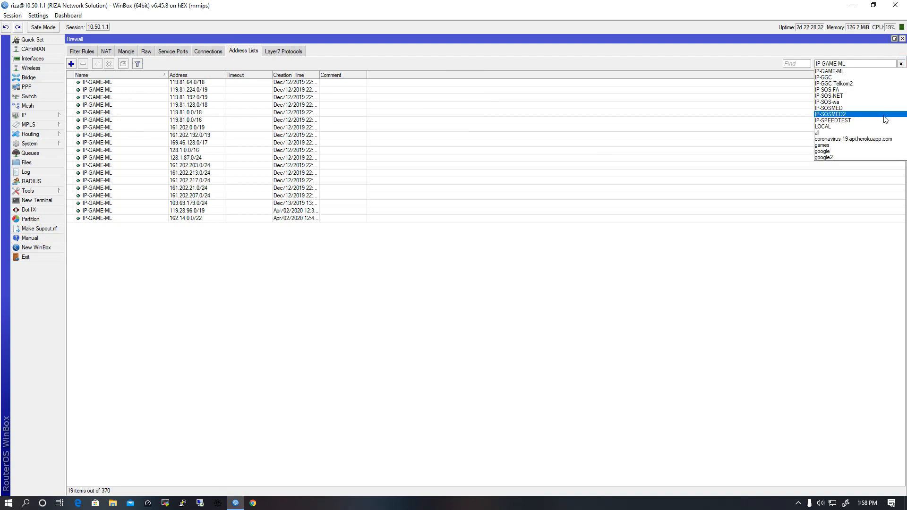
left_click(851, 145)
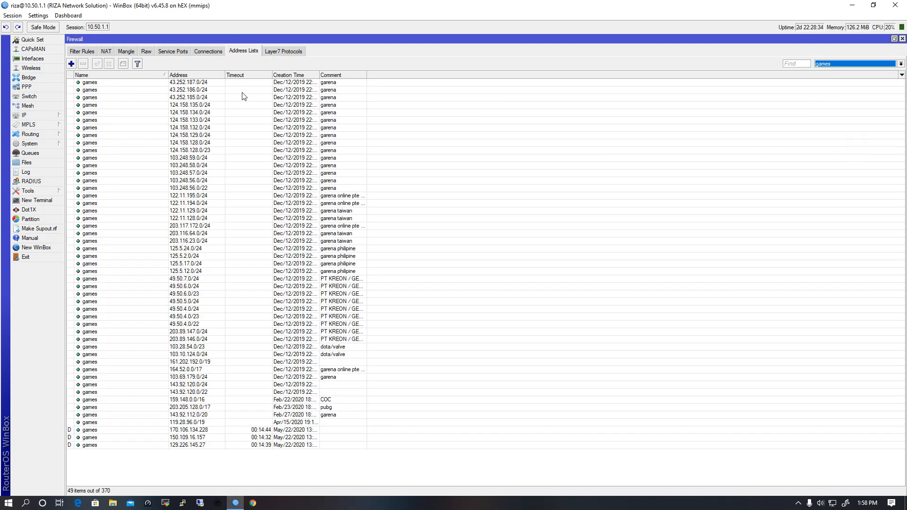
double_click(318, 75)
double_click(410, 74)
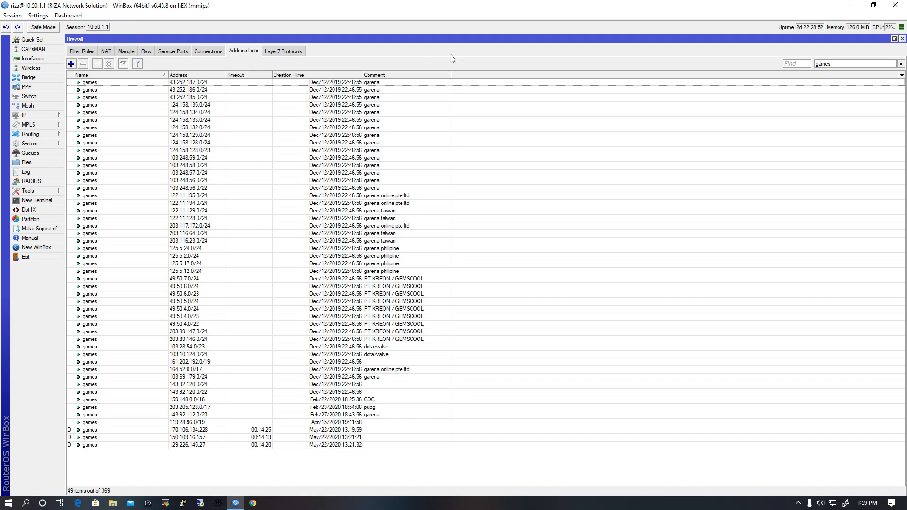
- Check the firewall's service ports and raw rules, and look over the mangle rule list
left_click(198, 51)
left_click(165, 51)
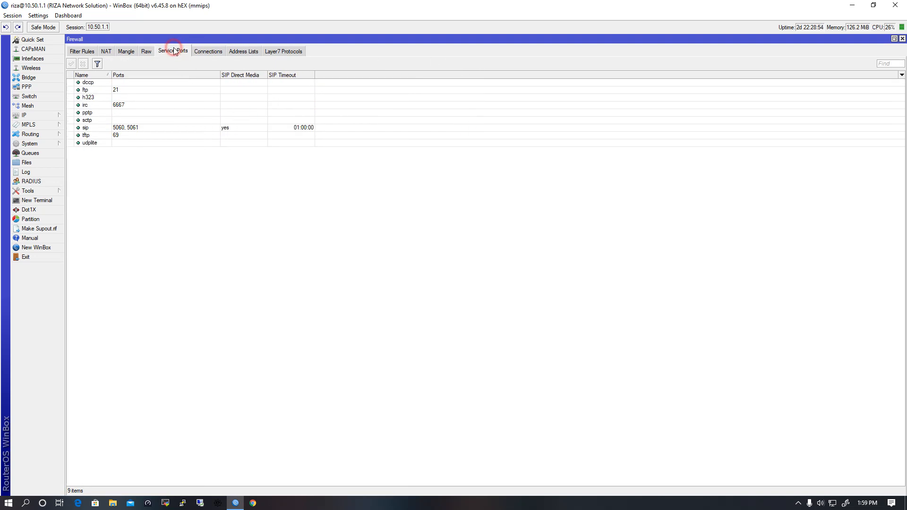
left_click(148, 52)
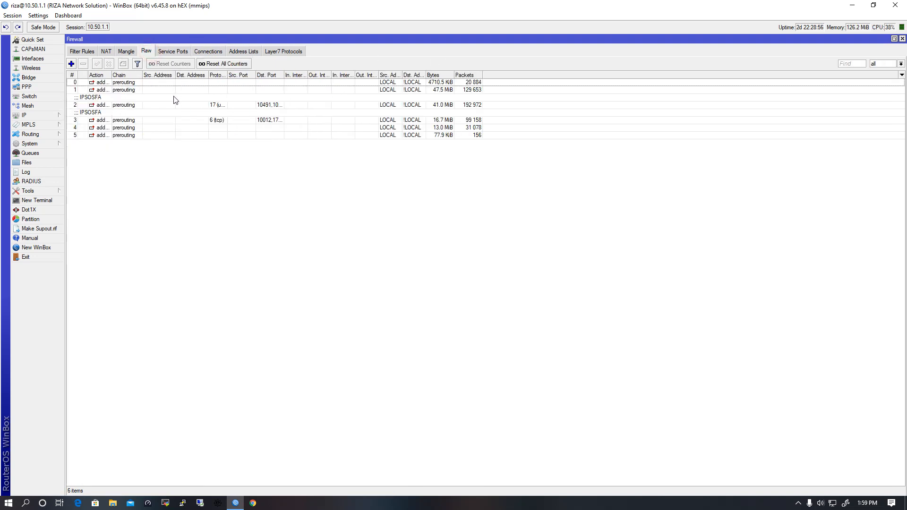
left_click(126, 51)
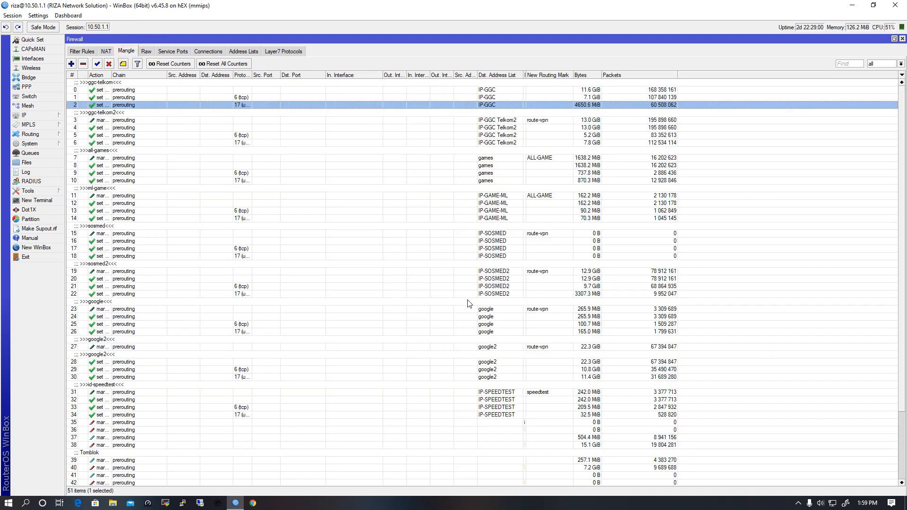
scroll(467, 291, "down", 3)
scroll(466, 287, "up", 3)
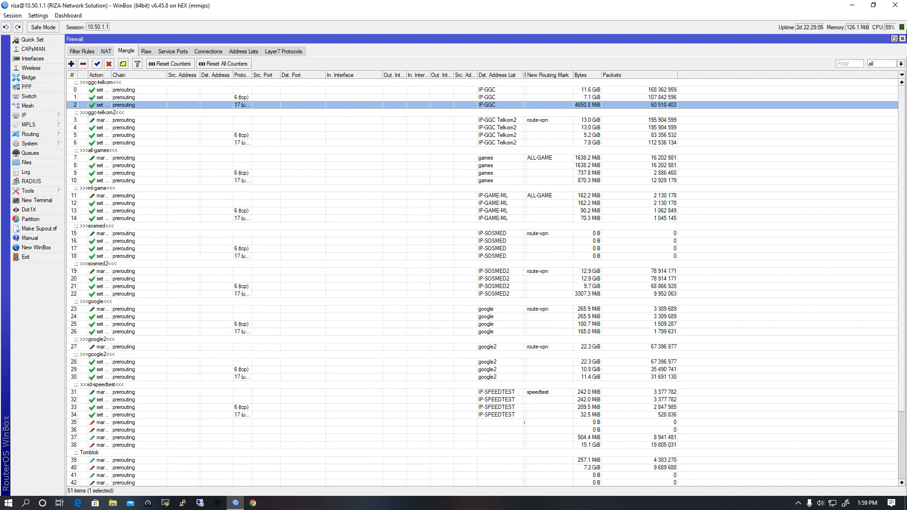
- Examine the router's VLAN interfaces and select WAN-LOAD to view its traffic
left_click(32, 58)
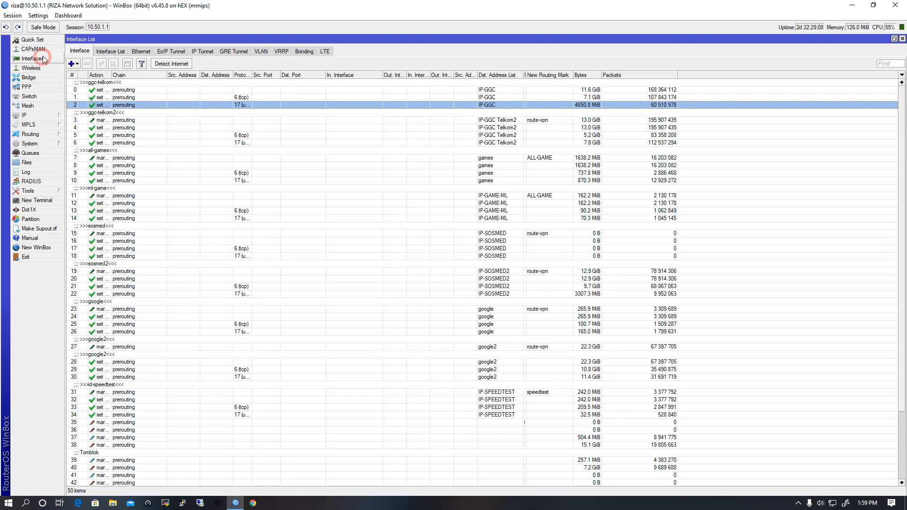
left_click(262, 51)
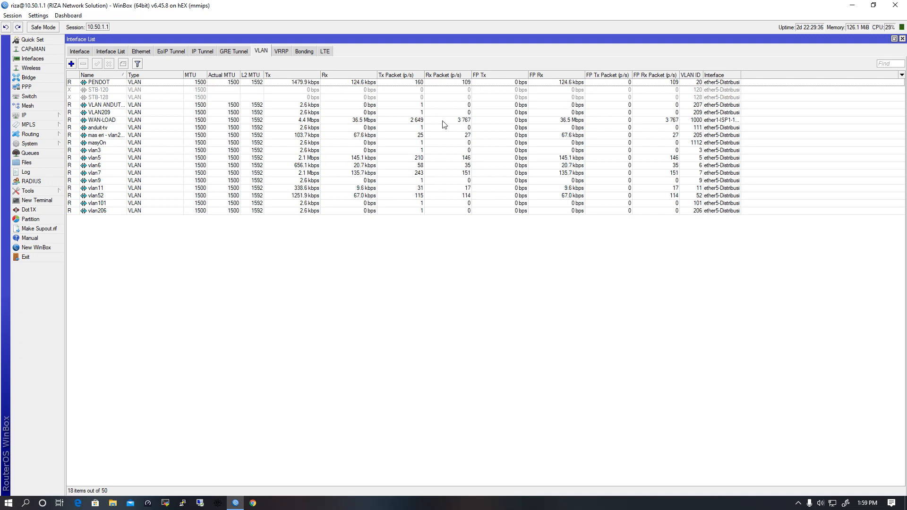
left_click(358, 120)
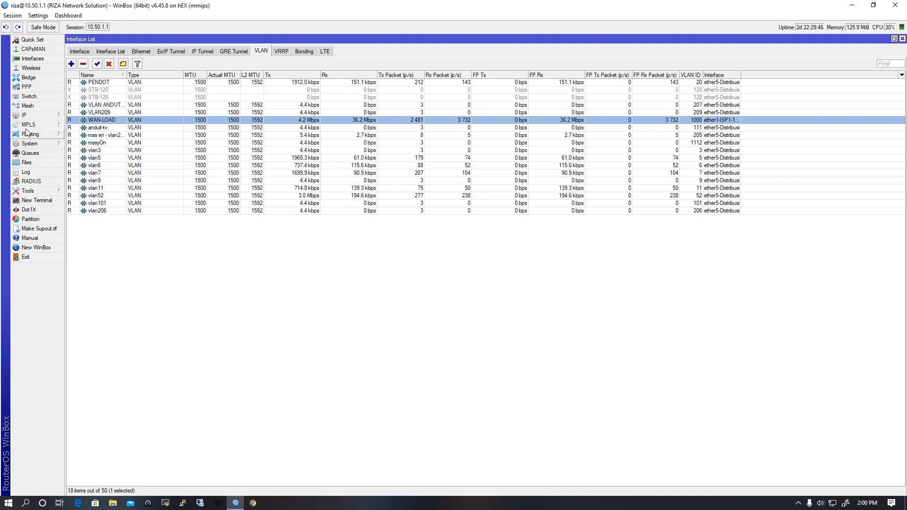
- Return to the firewall's mangle rules
left_click(26, 115)
left_click(79, 192)
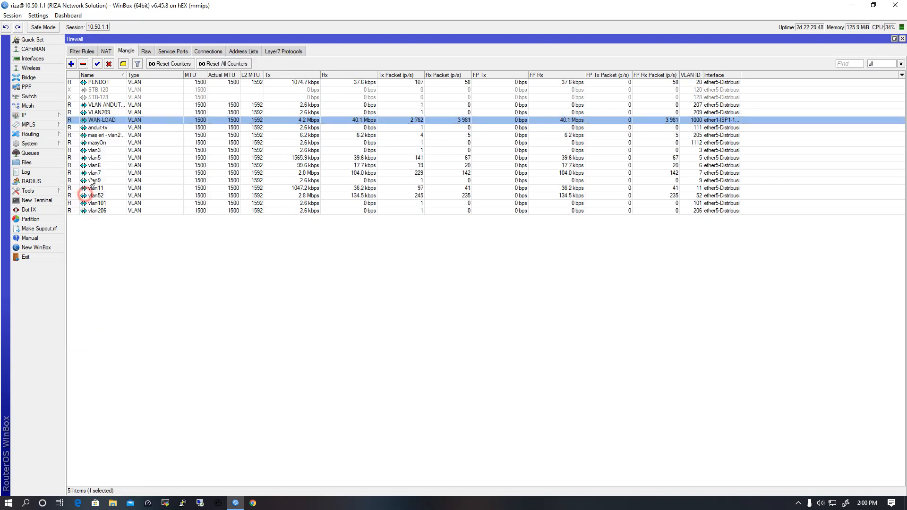
- Examine the all-games mangle rules that use the games destination address list and the ALL-GAME routing mark
scroll(406, 159, "down", 3)
scroll(408, 161, "up", 2)
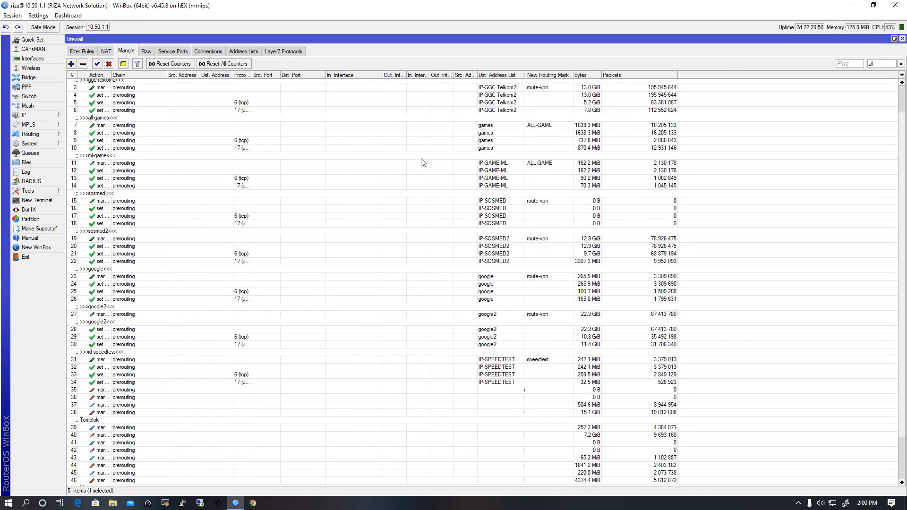
left_click(150, 126)
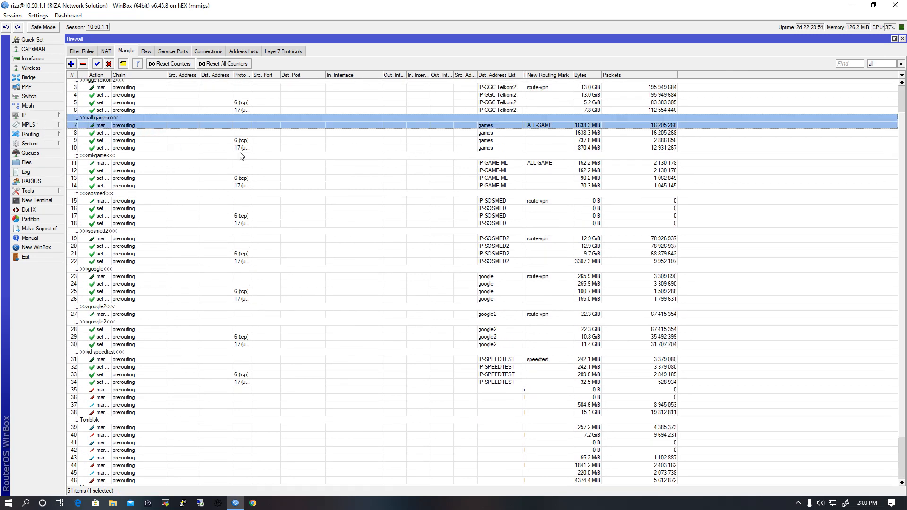
left_click(464, 134)
- Check the route list for the default routes marked route-vpn and GAMES, and close it
left_click(26, 115)
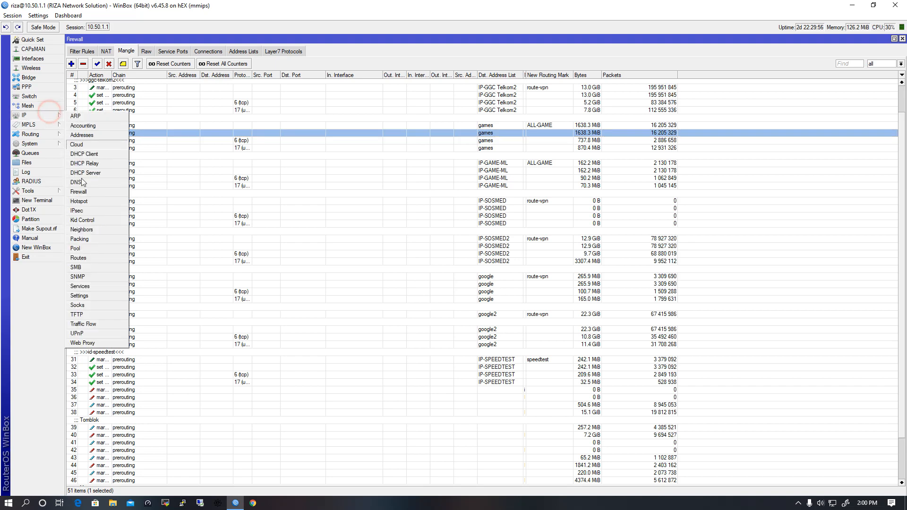
left_click(94, 259)
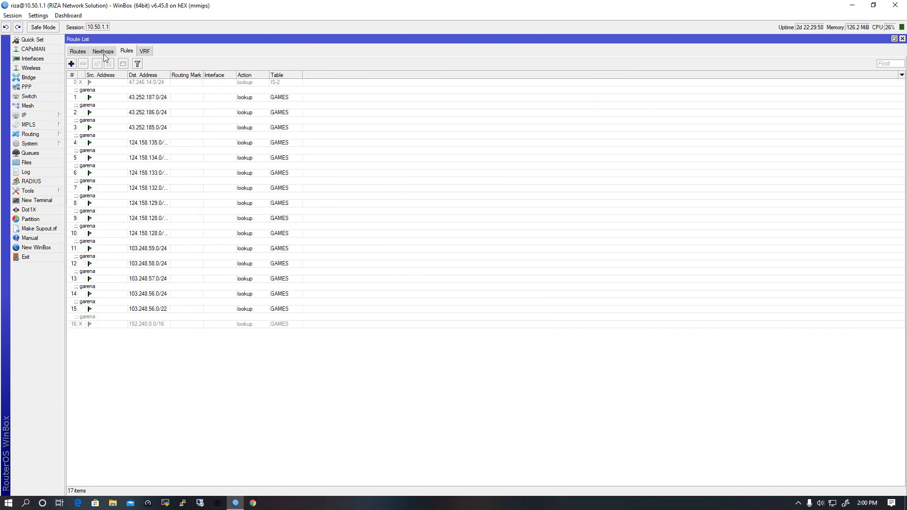
left_click(78, 52)
left_click(339, 91)
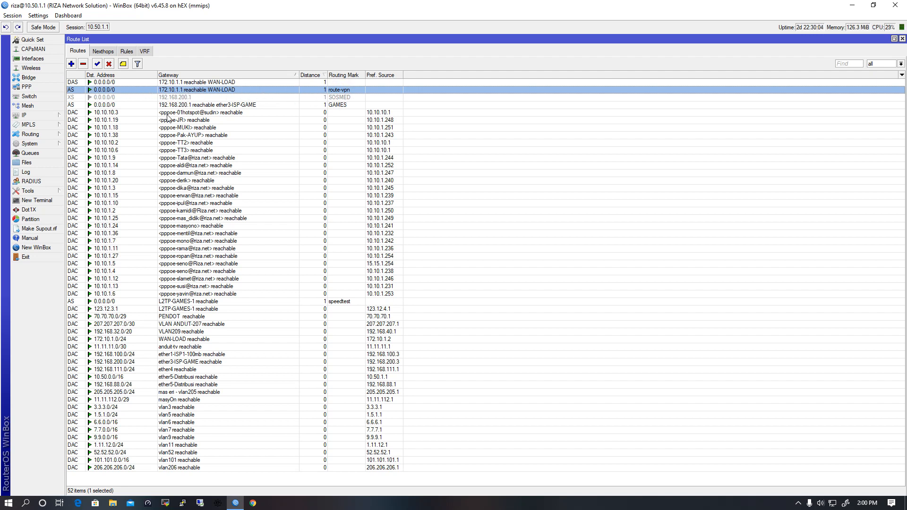
left_click(95, 106)
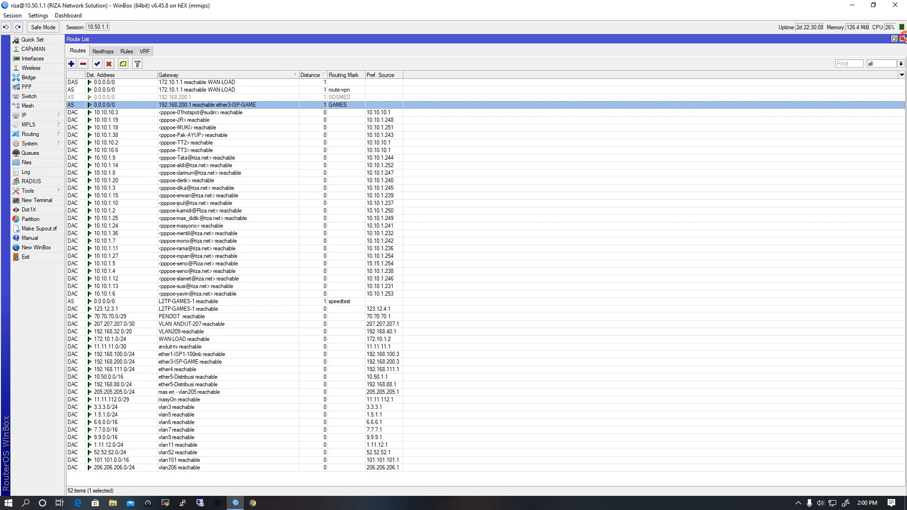
left_click(902, 39)
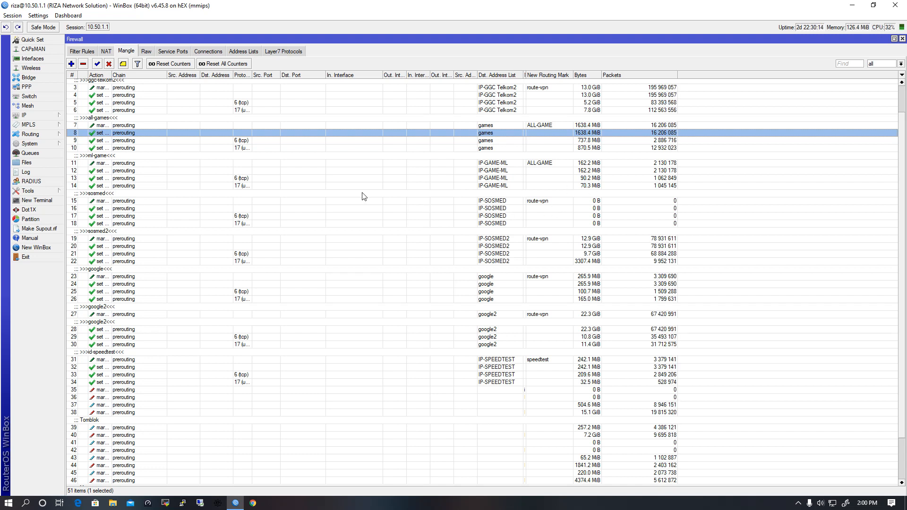
- Set the destination address list of the sosmed mark routing rule to IP-SOS-wa
left_click(504, 202)
double_click(503, 202)
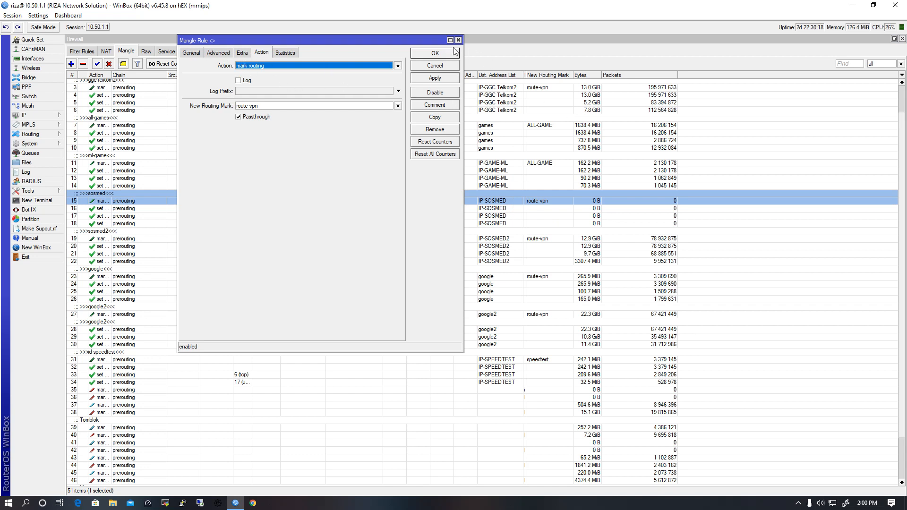
left_click(211, 53)
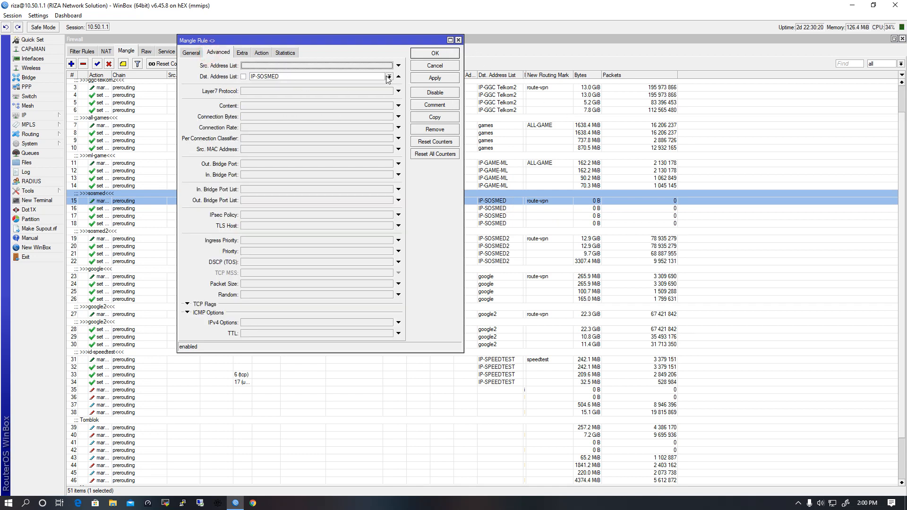
left_click(389, 77)
left_click(326, 115)
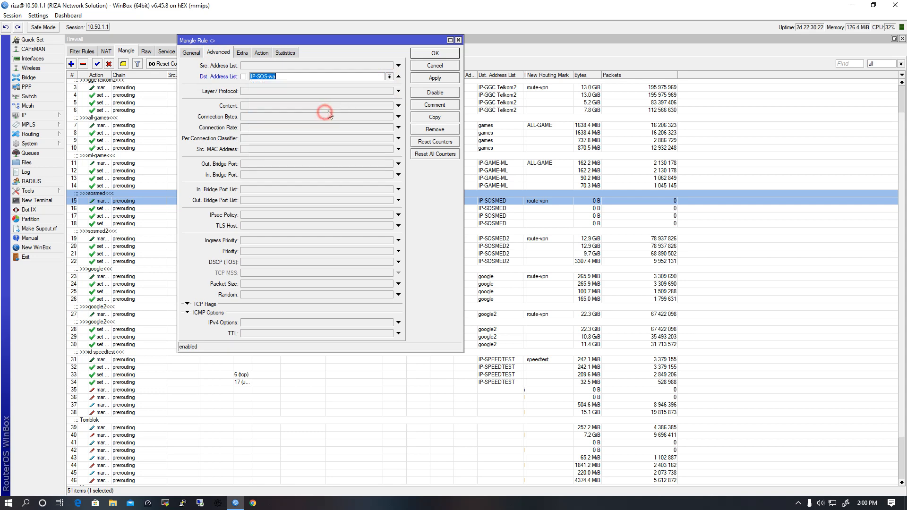
left_click(434, 53)
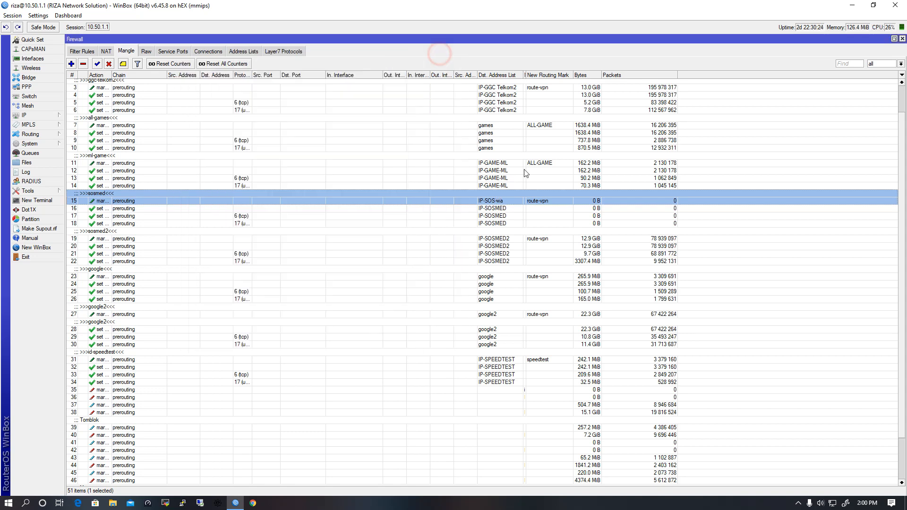
- Set the destination address list of sosmed mangle rule 16 and TCP rule 17 to IP-SOS-wa
double_click(502, 212)
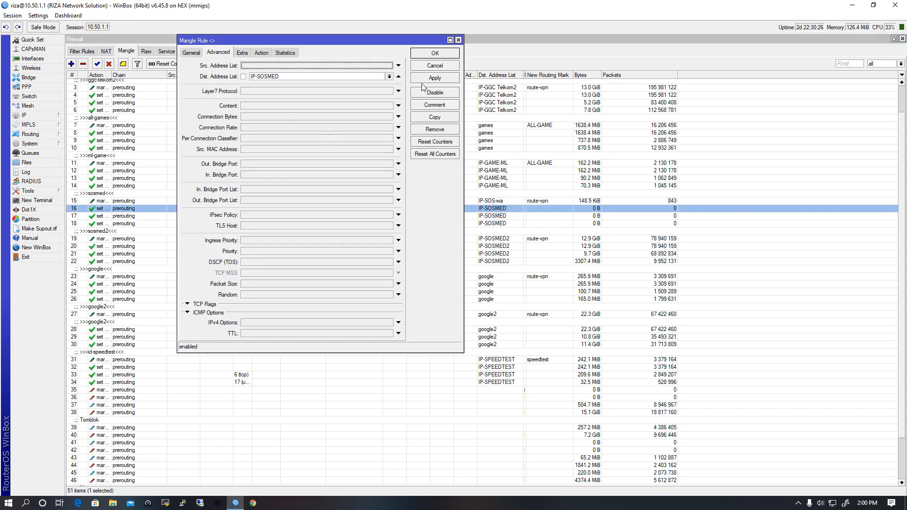
left_click(389, 77)
left_click(303, 115)
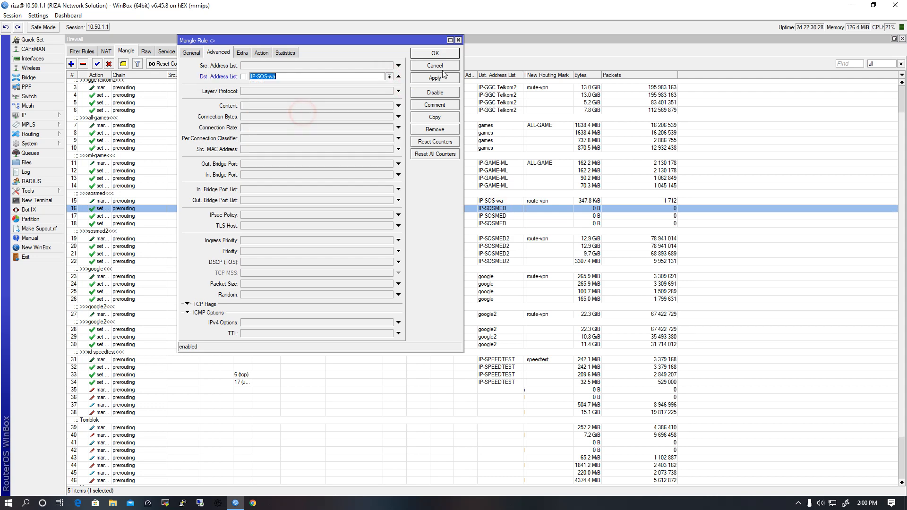
left_click(435, 53)
double_click(501, 216)
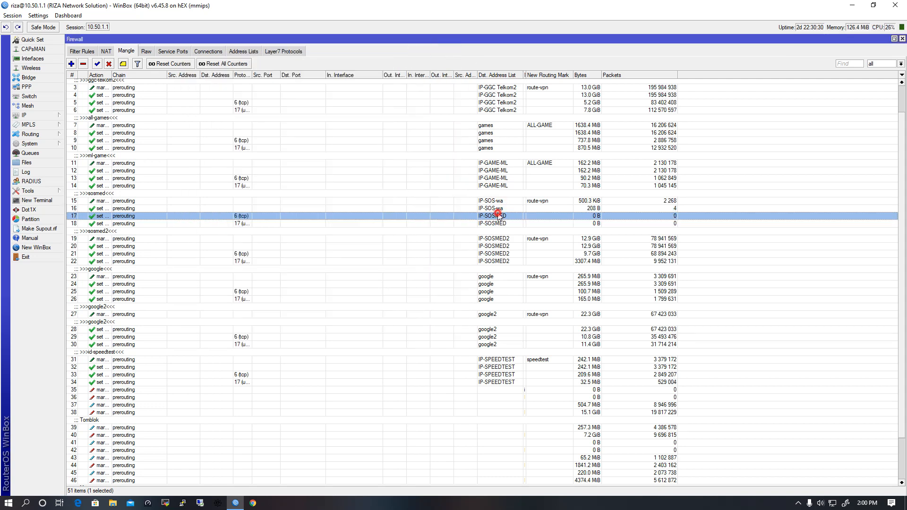
left_click(389, 76)
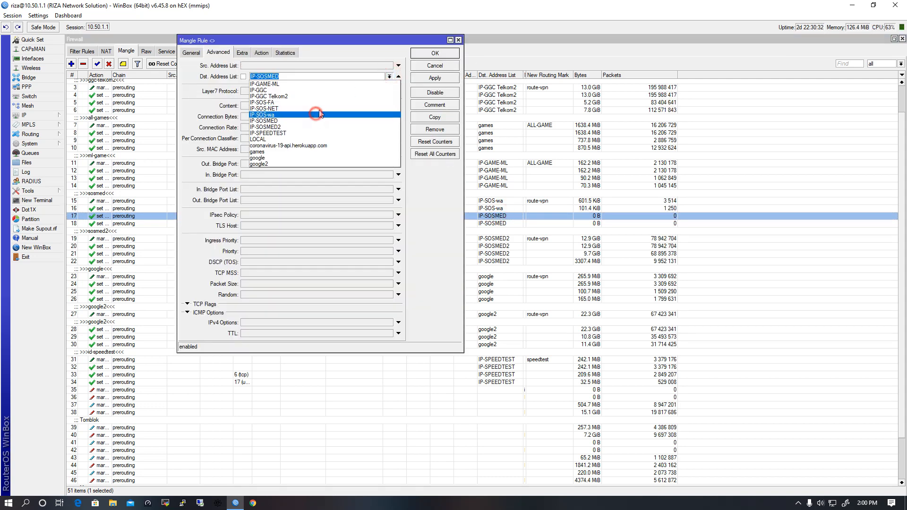
left_click(322, 115)
left_click(435, 53)
- Set the destination address list of the sosmed UDP mangle rule 18 to IP-SOS-wa
double_click(486, 223)
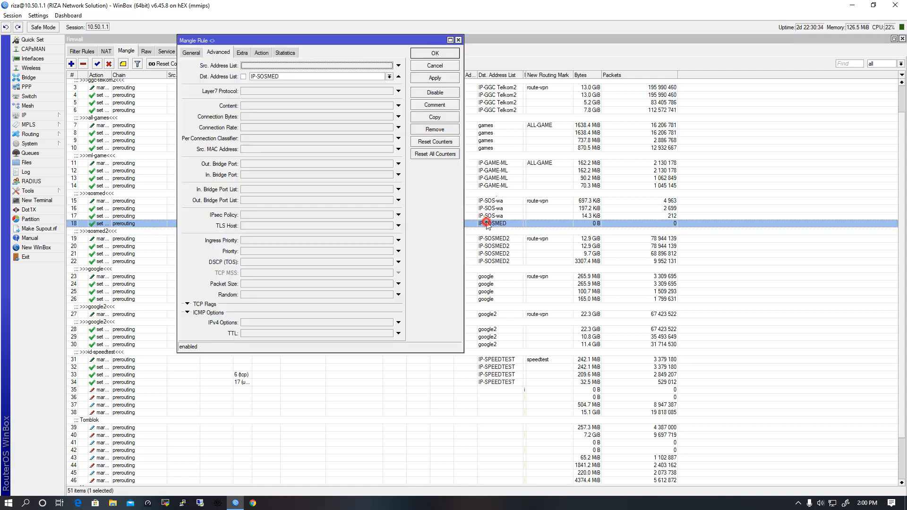
left_click(389, 77)
left_click(320, 114)
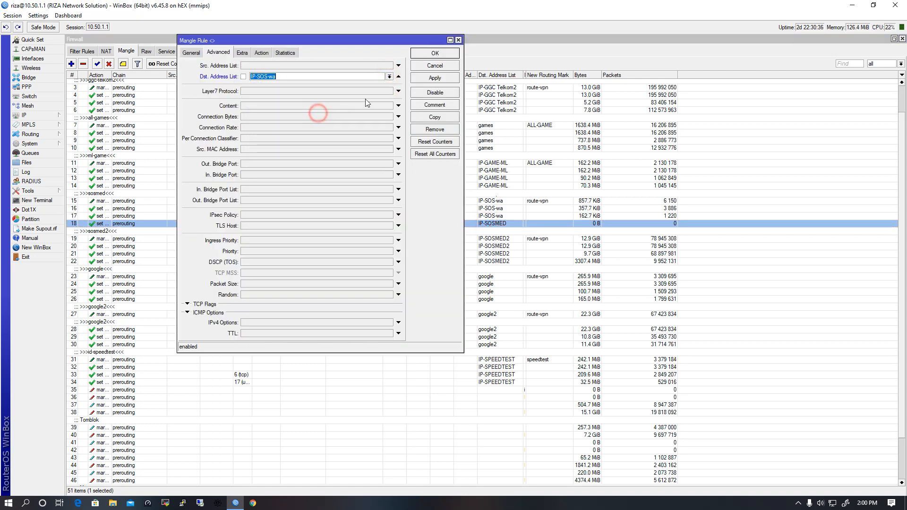
left_click(424, 77)
left_click(433, 53)
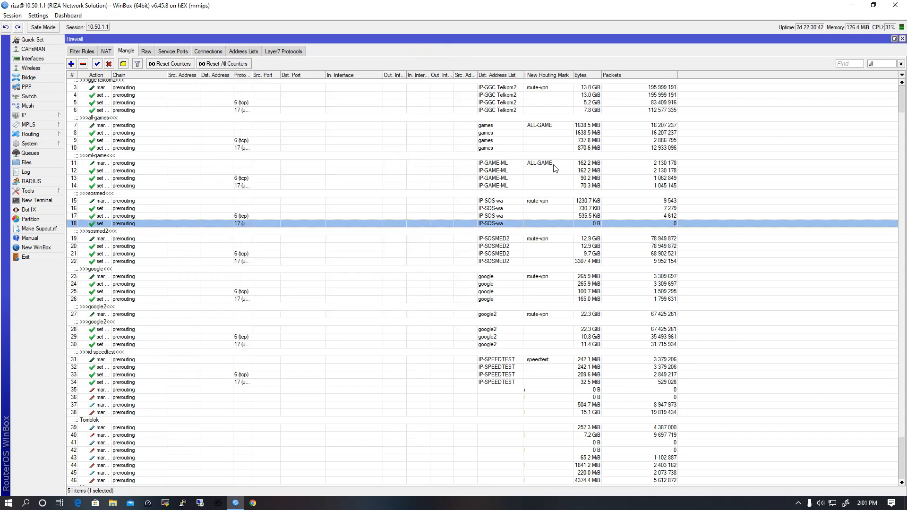
- Filter the firewall address lists to IP-SOS-wa, view its entries, and close the firewall
left_click(243, 51)
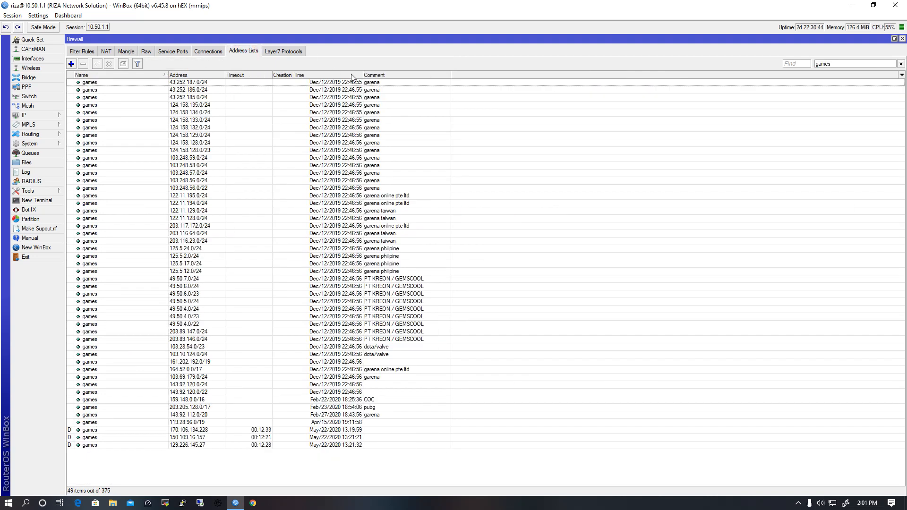
left_click(855, 66)
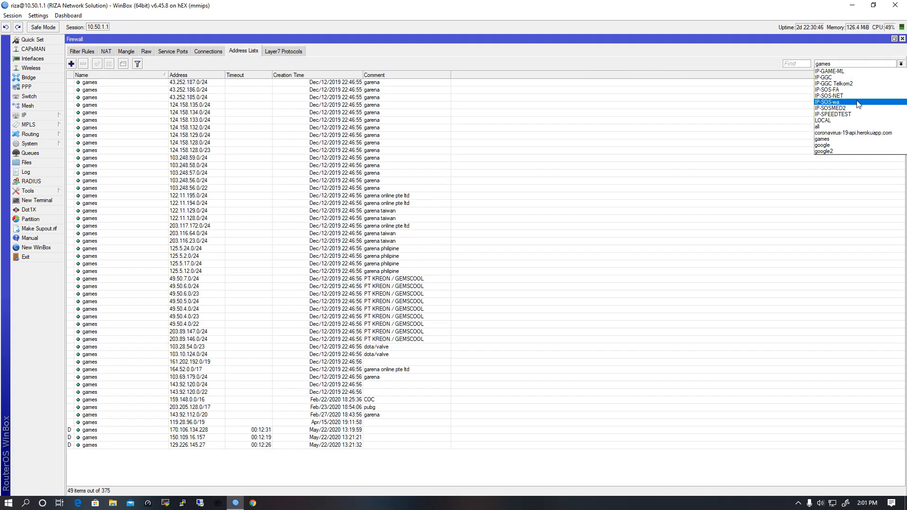
left_click(857, 108)
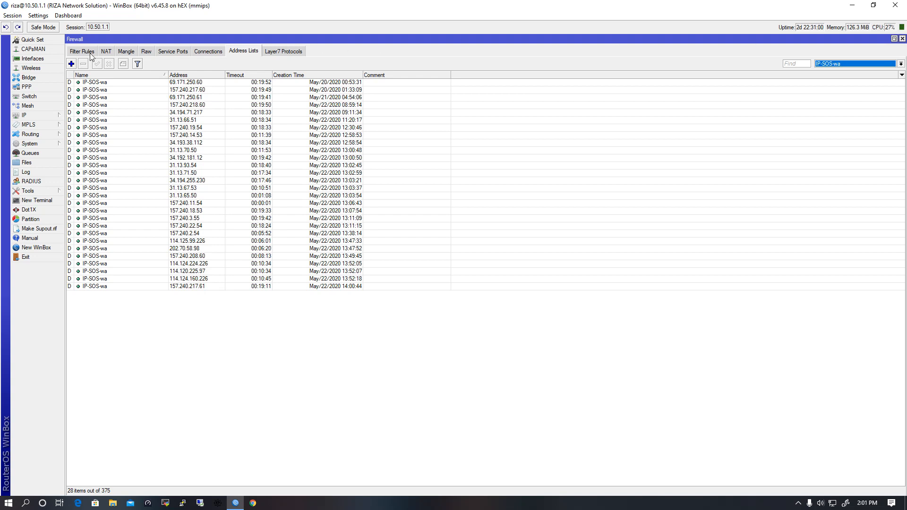
left_click(902, 39)
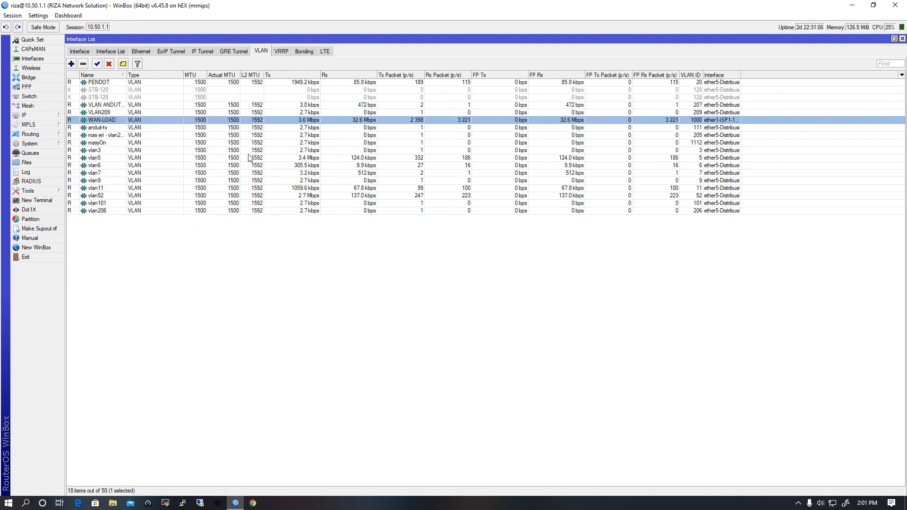
- Reopen the firewall and review the mangle rules, including the sosmed rules' traffic counters
left_click(34, 115)
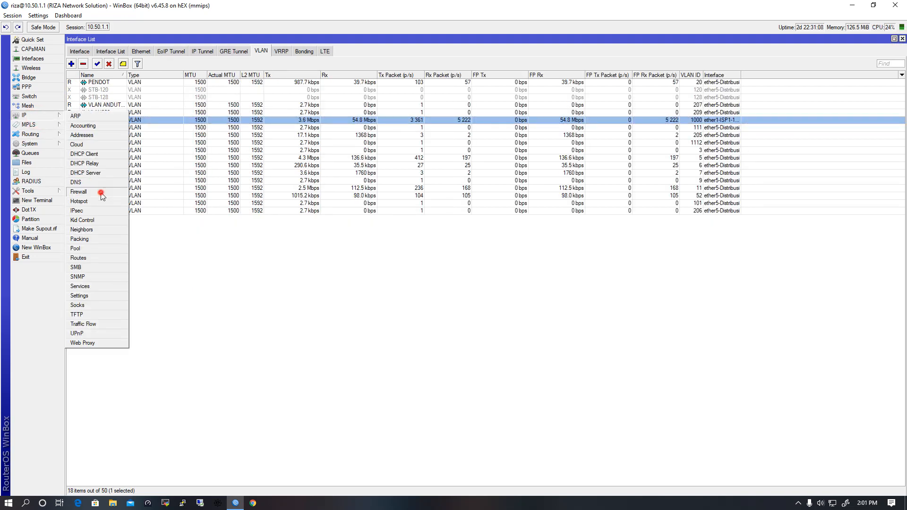
left_click(93, 192)
left_click(141, 52)
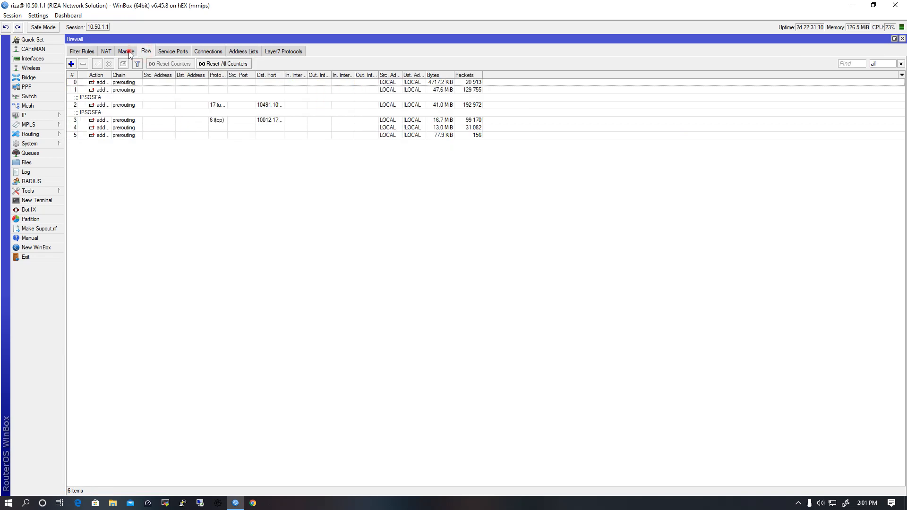
left_click(126, 51)
scroll(245, 222, "down", 3)
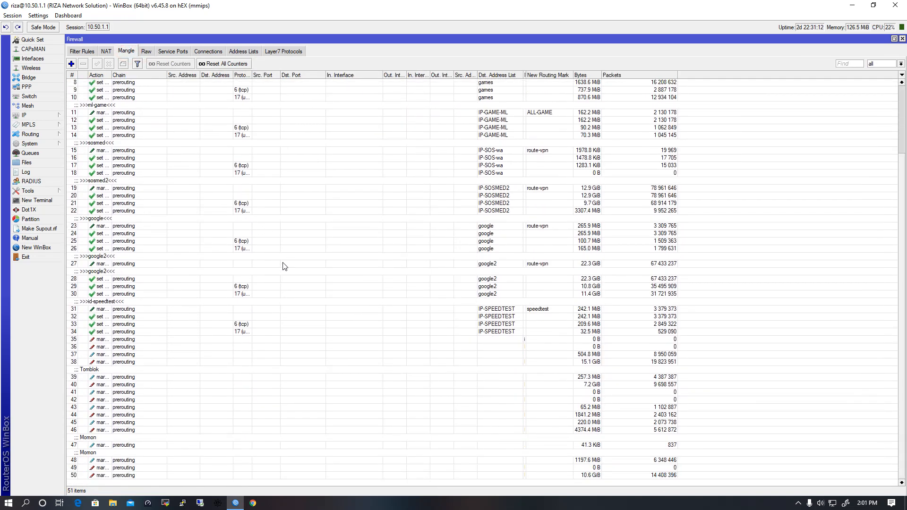
scroll(284, 266, "up", 3)
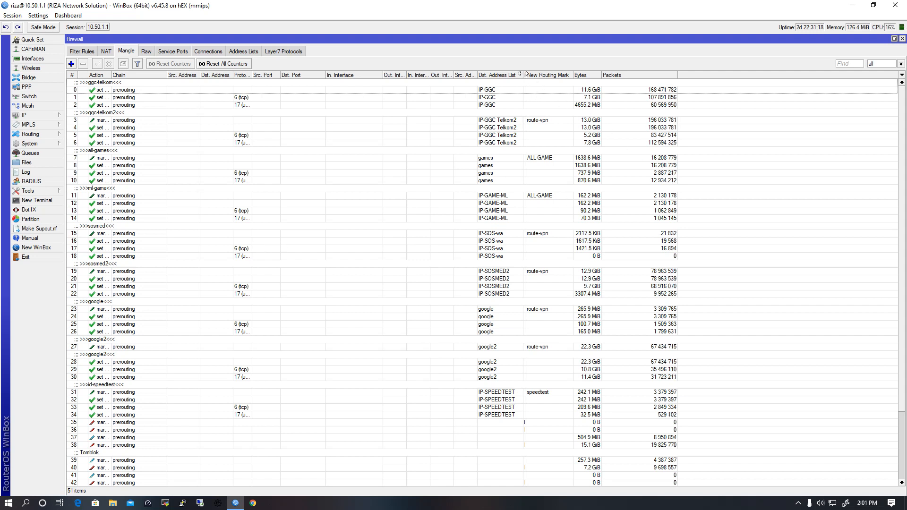
mouse_move(522, 74)
left_mouse_down()
mouse_move(553, 74)
mouse_move(525, 76)
left_mouse_up()
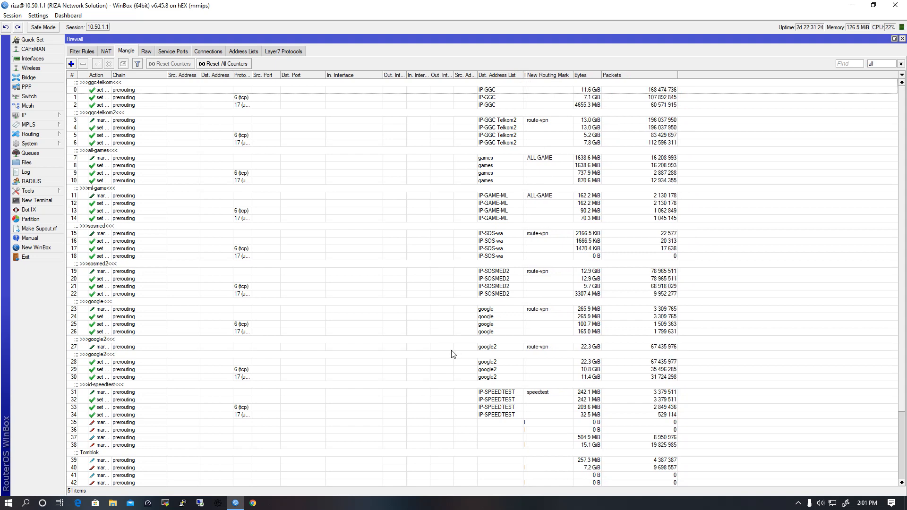
- Open the queue tree and examine the download client queues under 1.GLOBAL DOWNLOAD ALL
left_click(47, 162)
left_click(44, 153)
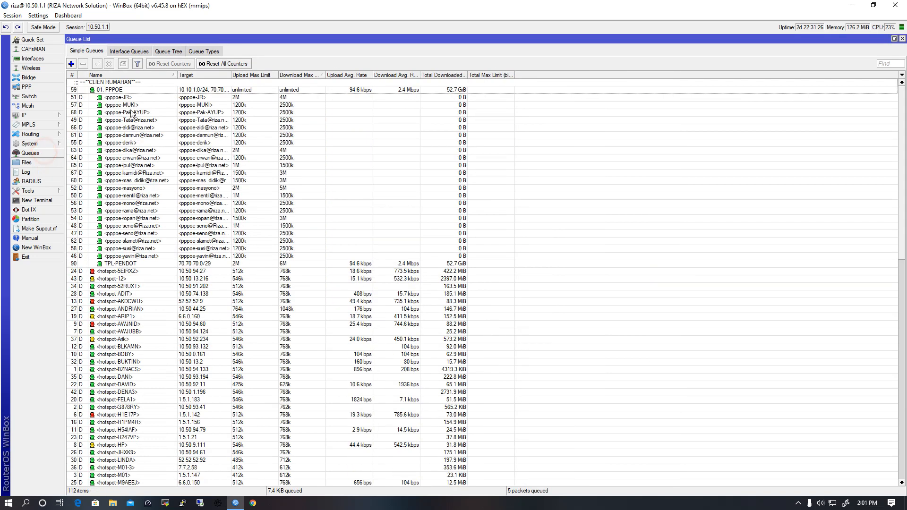
left_click(168, 51)
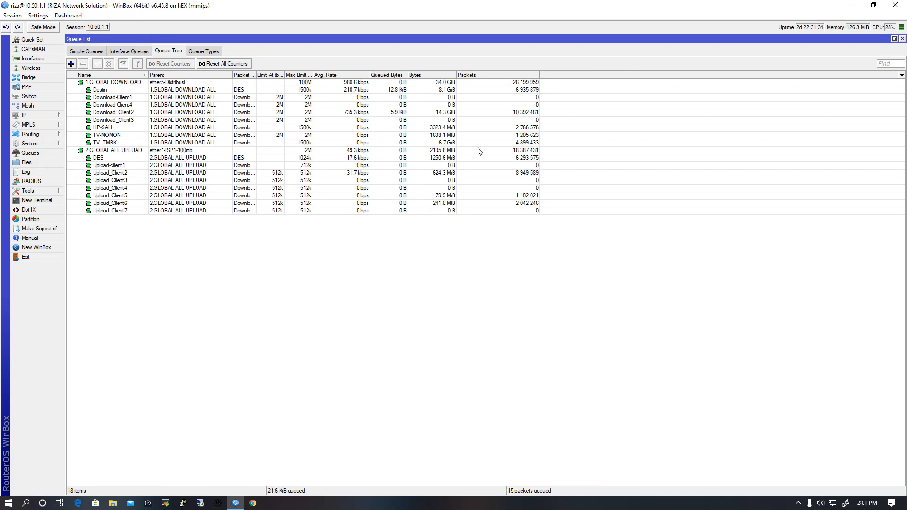
left_click(430, 97)
left_click(432, 105)
left_click(434, 96)
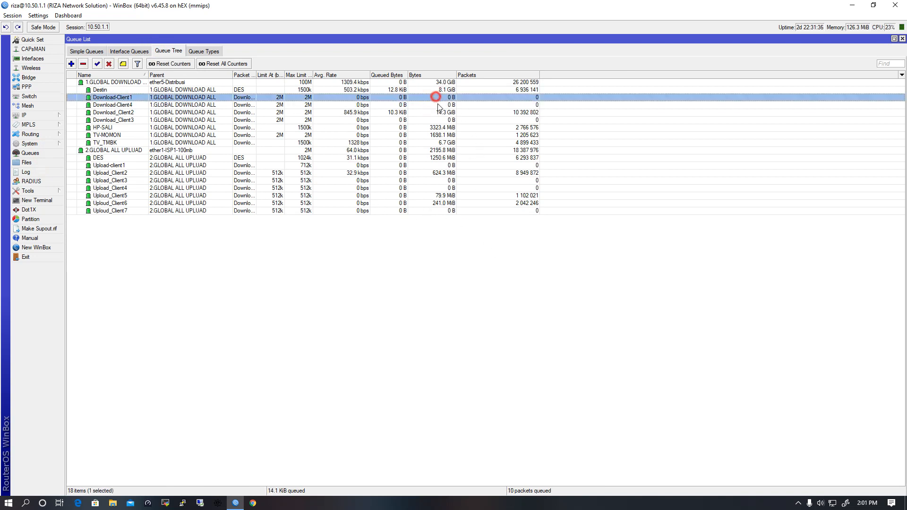
left_click(433, 111)
left_click(435, 99)
left_click(433, 107)
left_click(438, 100)
left_click(439, 105)
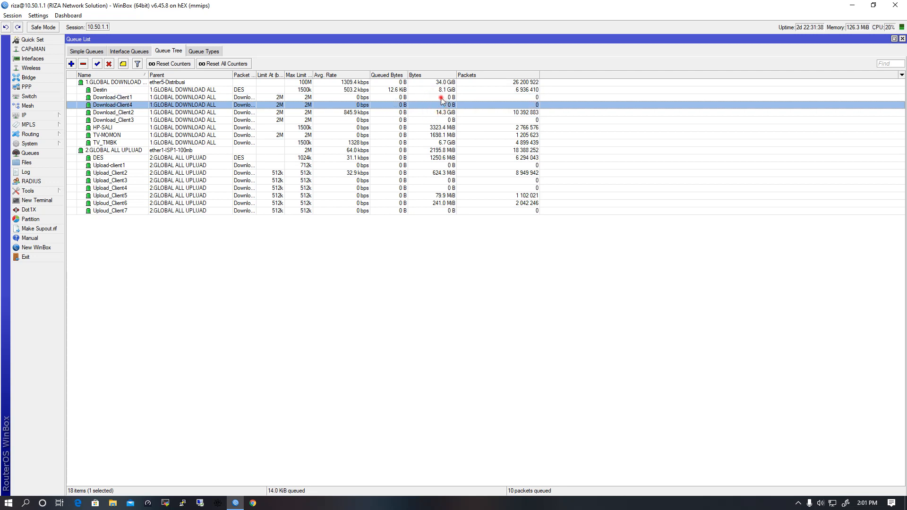
left_click(439, 98)
left_click(444, 120)
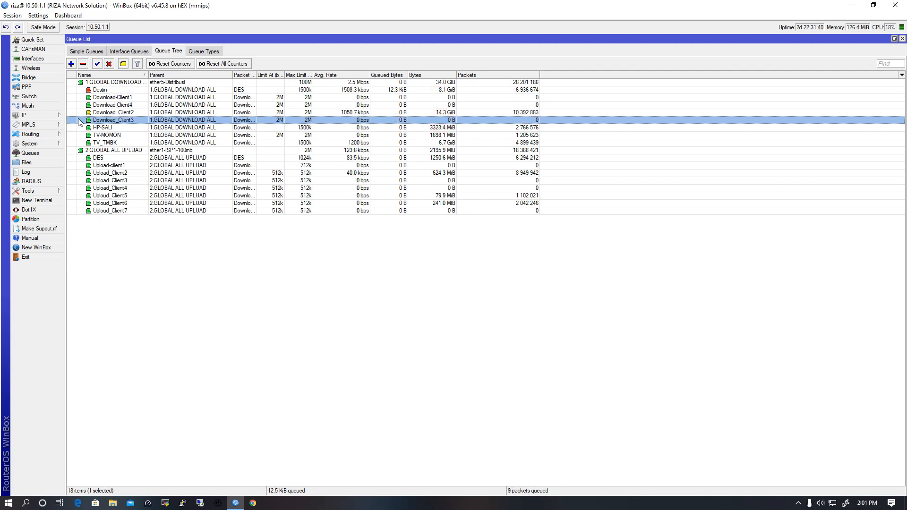
- Examine the download queue with the DES packet mark and the two TV queues in the queue tree
left_click(89, 91)
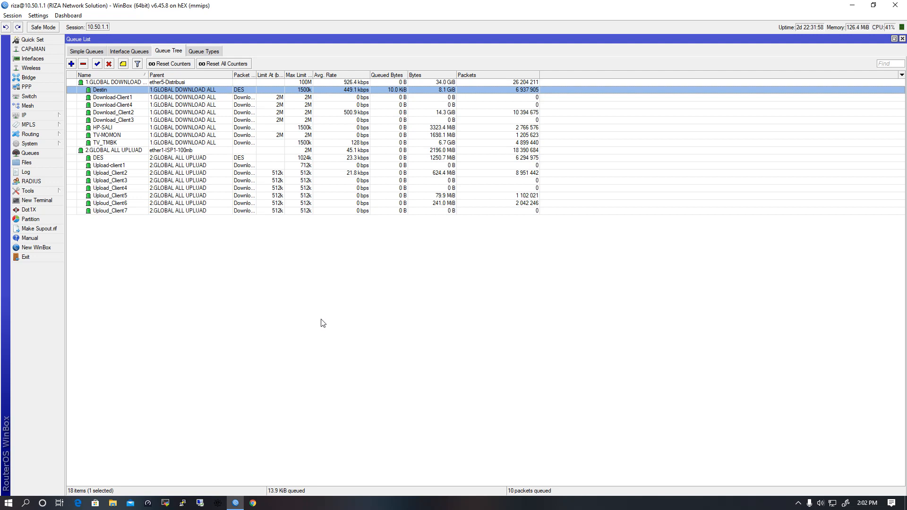
left_click(156, 126)
left_click(153, 136)
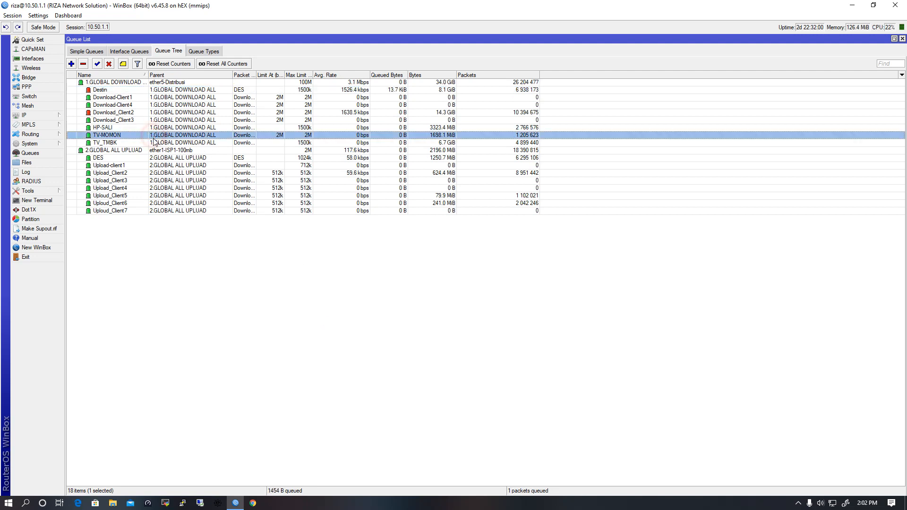
left_click(153, 143)
left_click(155, 135)
left_click(156, 141)
left_click(156, 136)
left_click(159, 143)
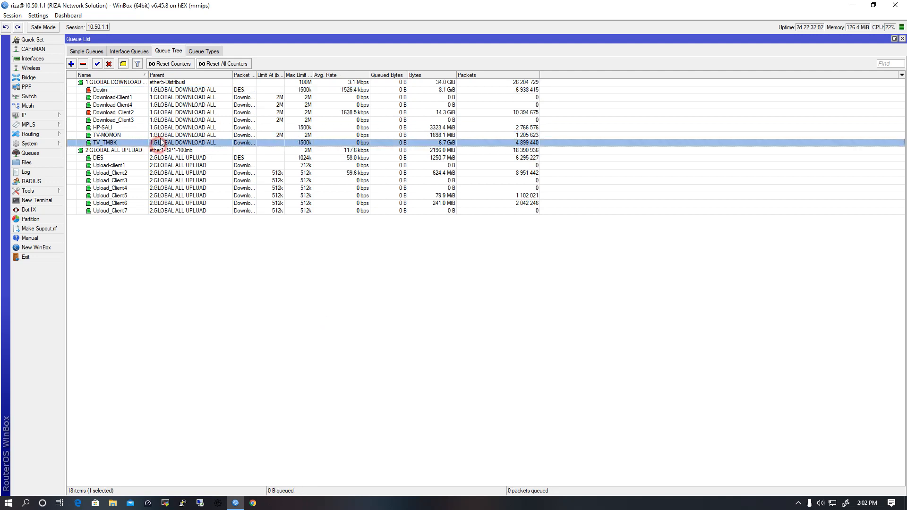
- Compare the parent, packet mark and limits of the two TV queues and Download_Client2 in the queue tree
left_click(161, 136)
left_click(163, 142)
left_click(169, 136)
left_click(171, 142)
left_click(173, 137)
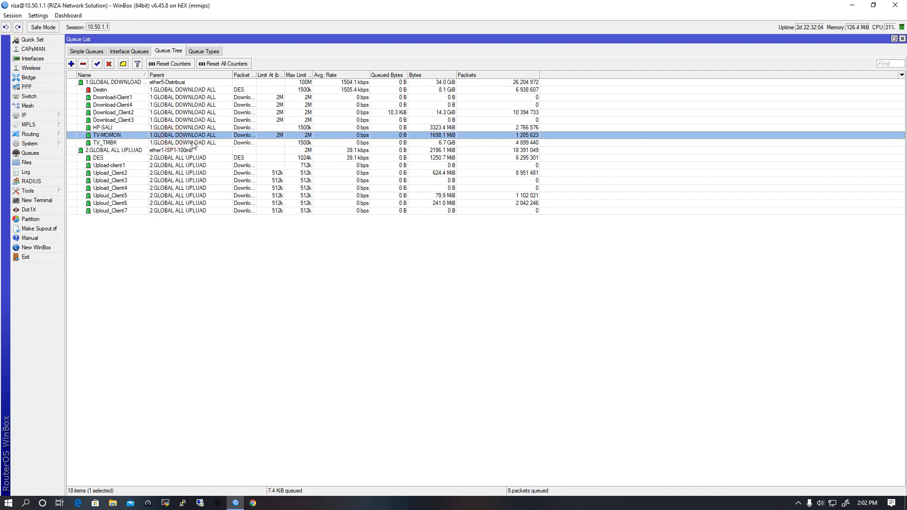
left_click(246, 142)
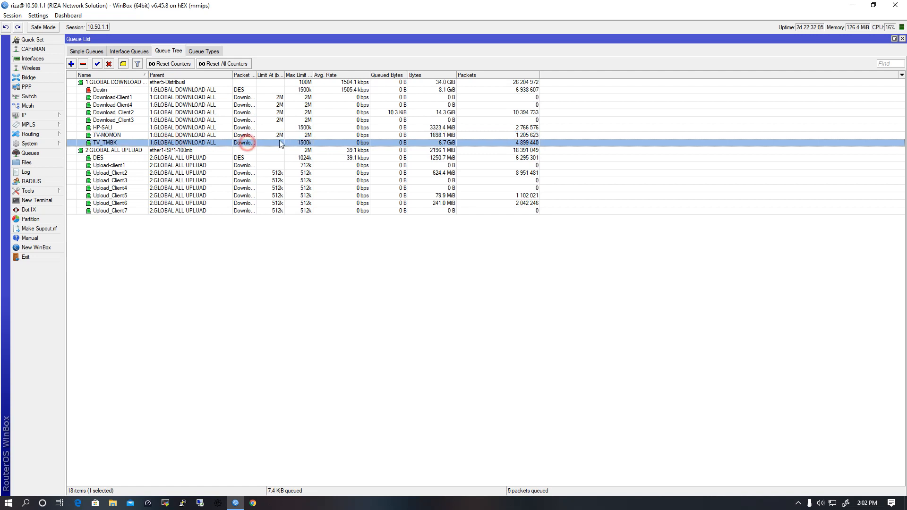
left_click(150, 113)
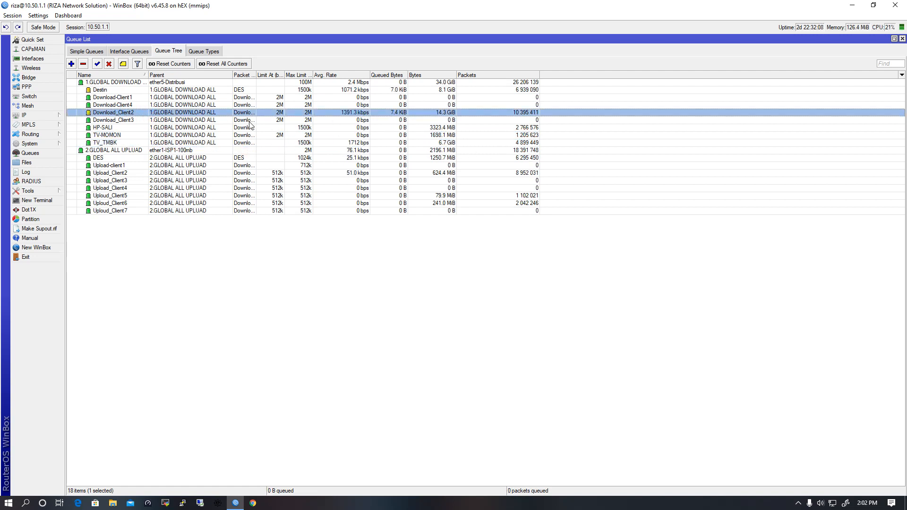
- Close the queue list and the file list, and look through the firewall mangle rules
left_click(903, 40)
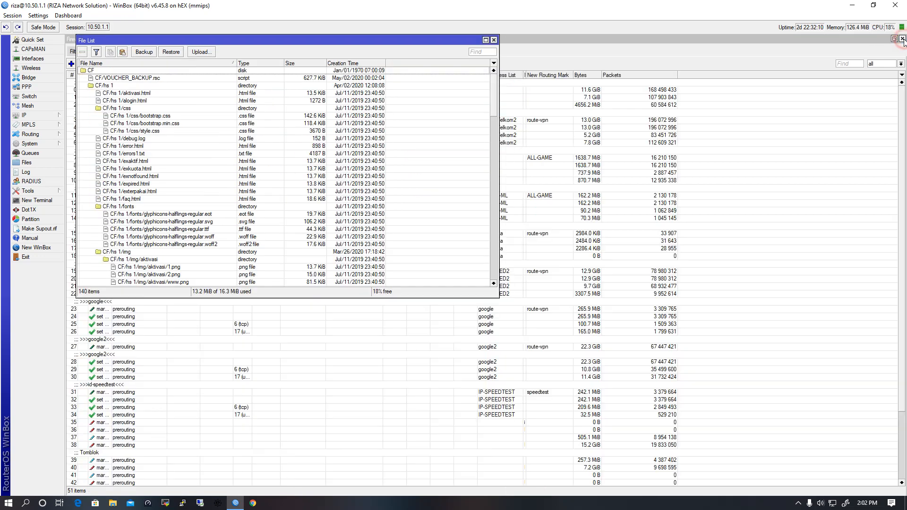
left_click(493, 39)
scroll(151, 134, "down", 3)
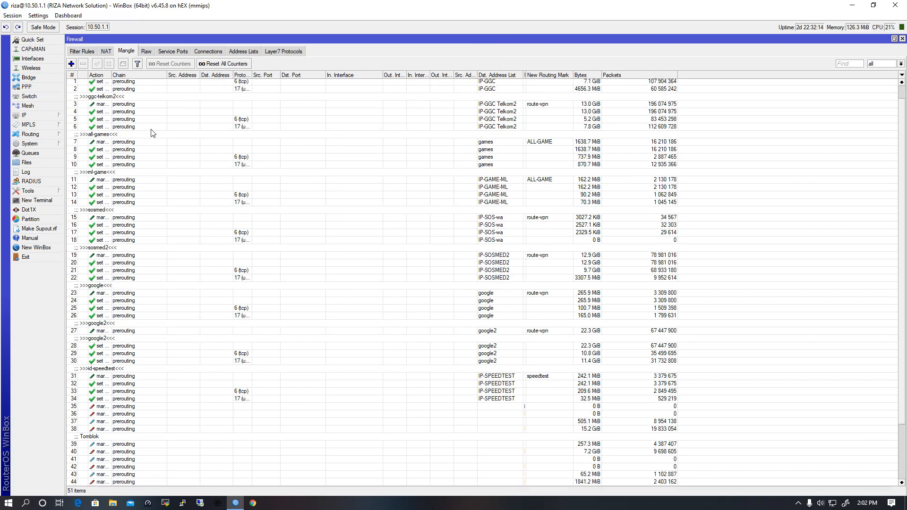
scroll(151, 134, "down", 2)
scroll(120, 373, "up", 5)
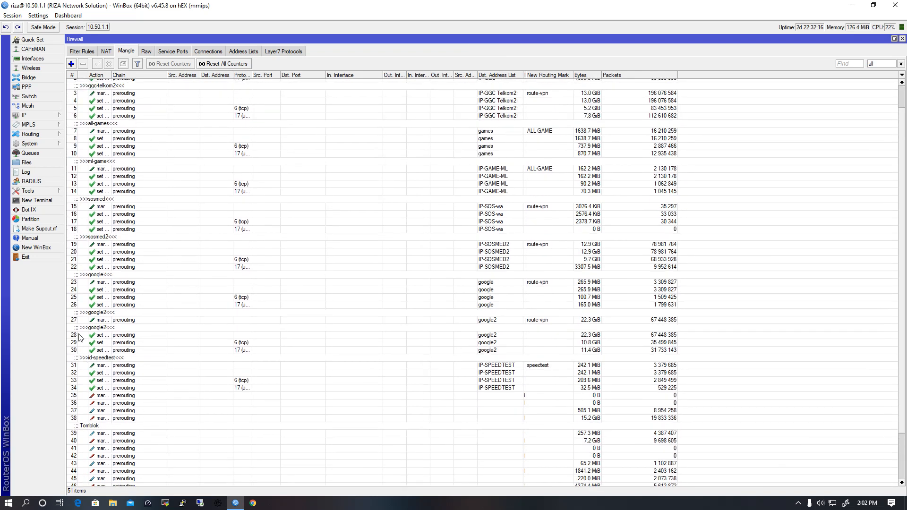
- From the first ggc-telkom mangle rule, go to the firewall address lists and filter them to IP-GGC
left_click(100, 89)
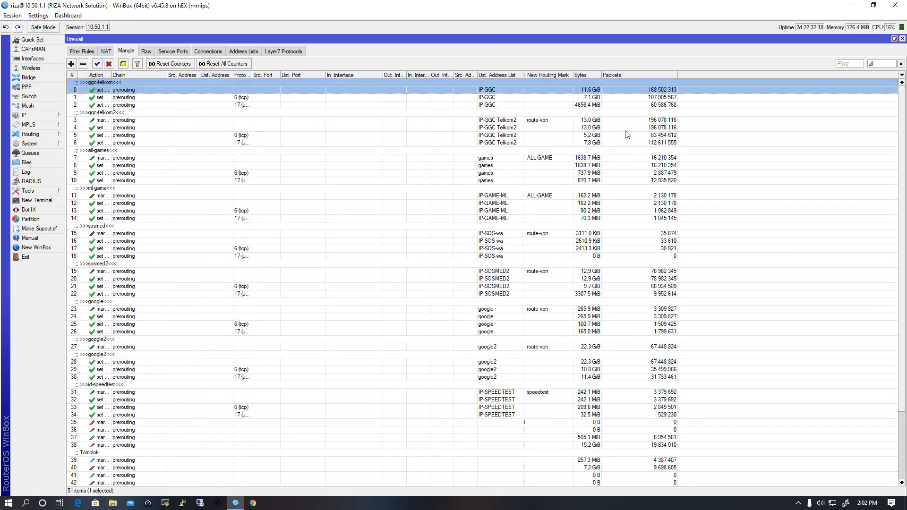
left_click(243, 51)
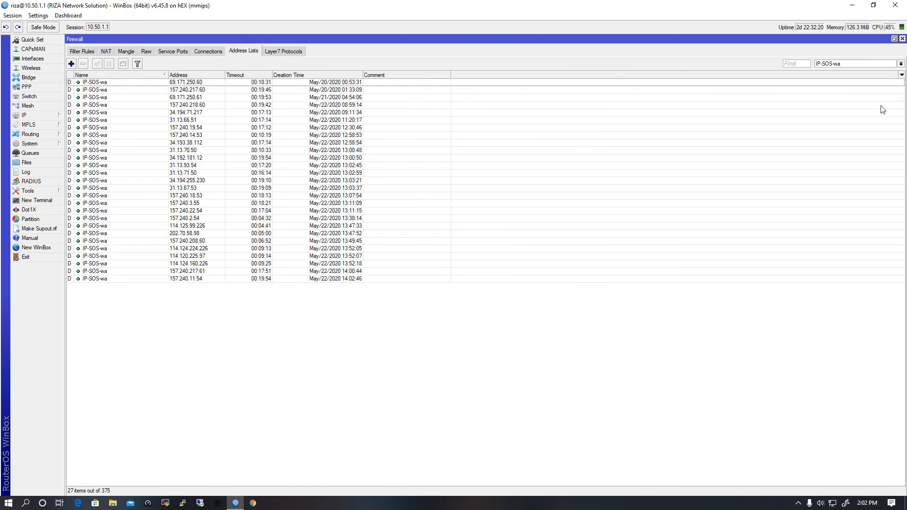
left_click(853, 65)
left_click(847, 72)
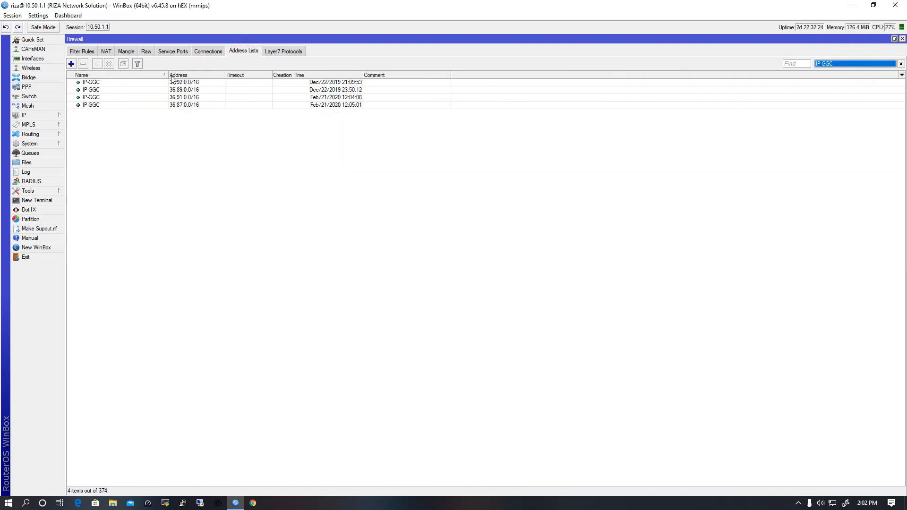
- Check the ggc-telkom2 routing mark rule's destination address list, and filter the address lists to IP-GGC Telkom2
left_click(135, 52)
double_click(140, 120)
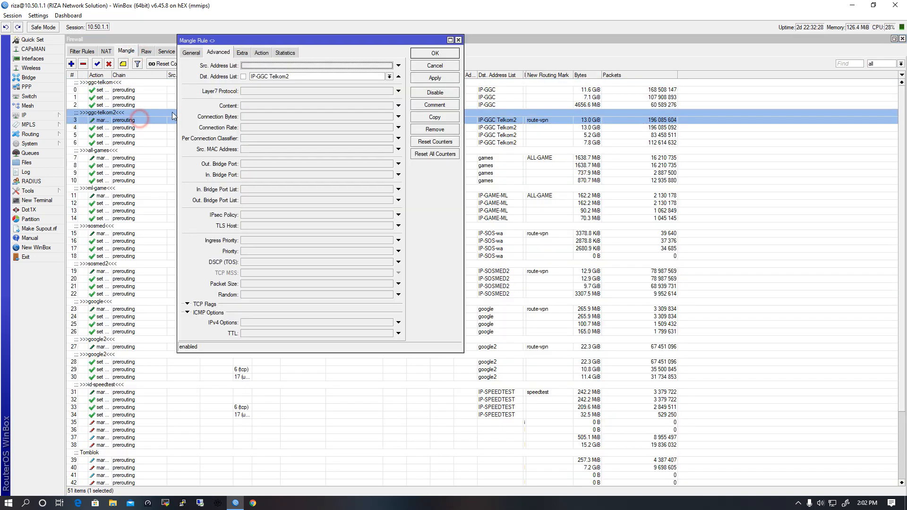
left_click(458, 40)
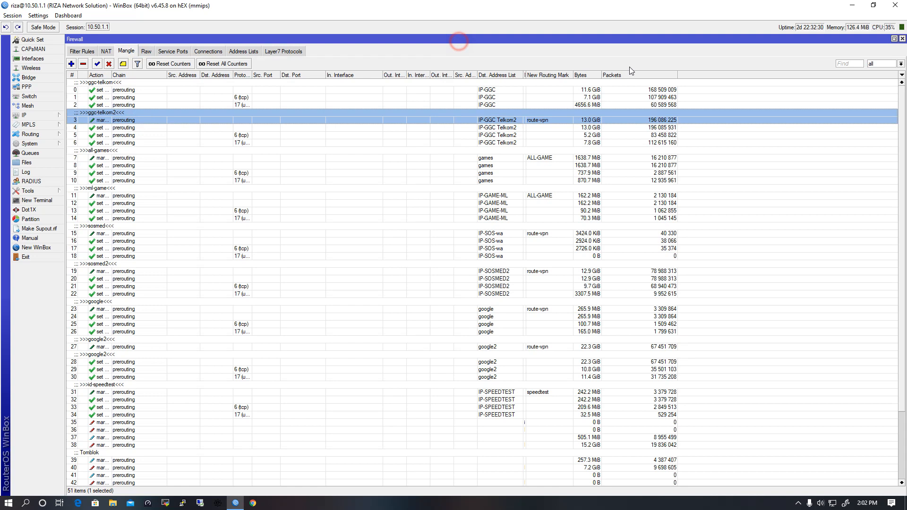
left_click(242, 50)
left_click(857, 64)
left_click(852, 81)
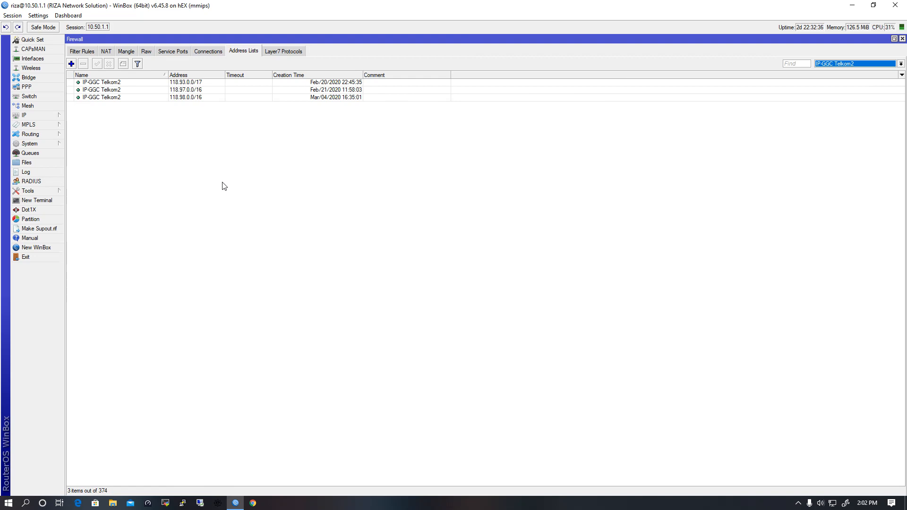
- Return to the mangle rules, open the IP route list, and inspect the route-vpn route's settings and gateway choices without changing them
left_click(126, 51)
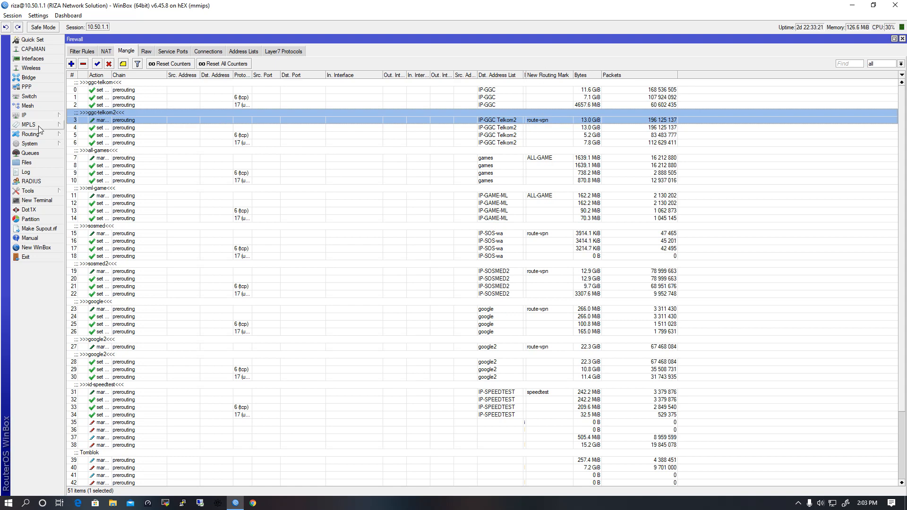
left_click(24, 115)
left_click(79, 258)
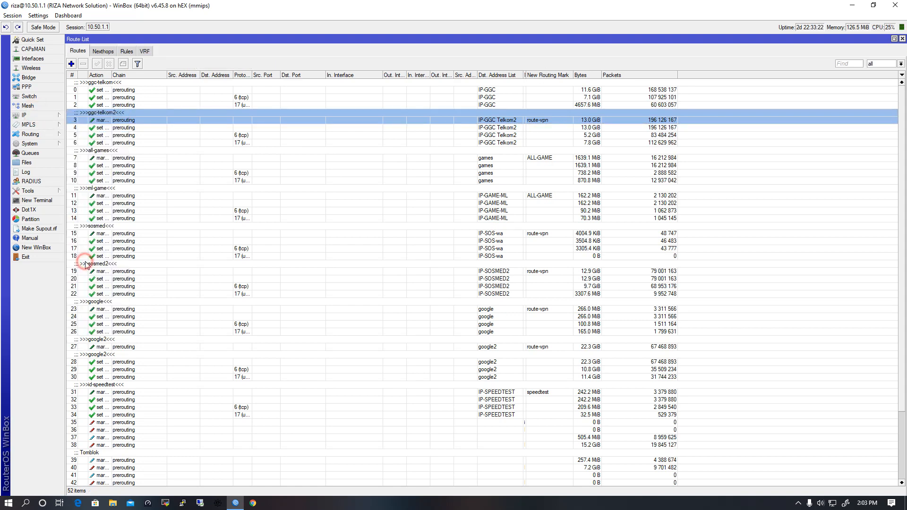
double_click(338, 91)
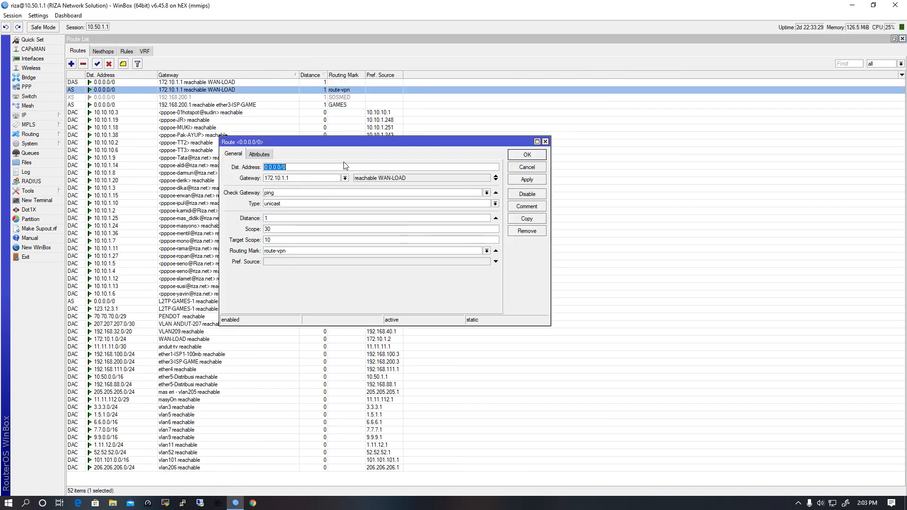
left_click(344, 178)
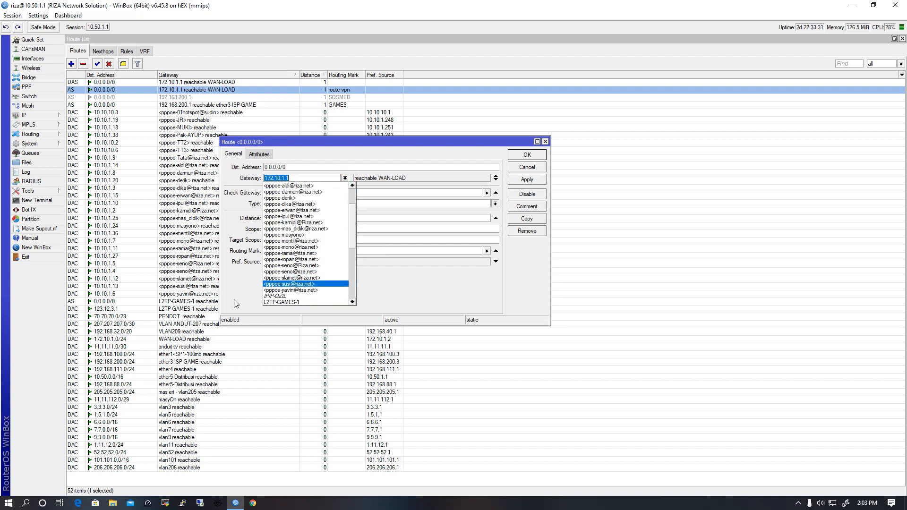
left_click(545, 142)
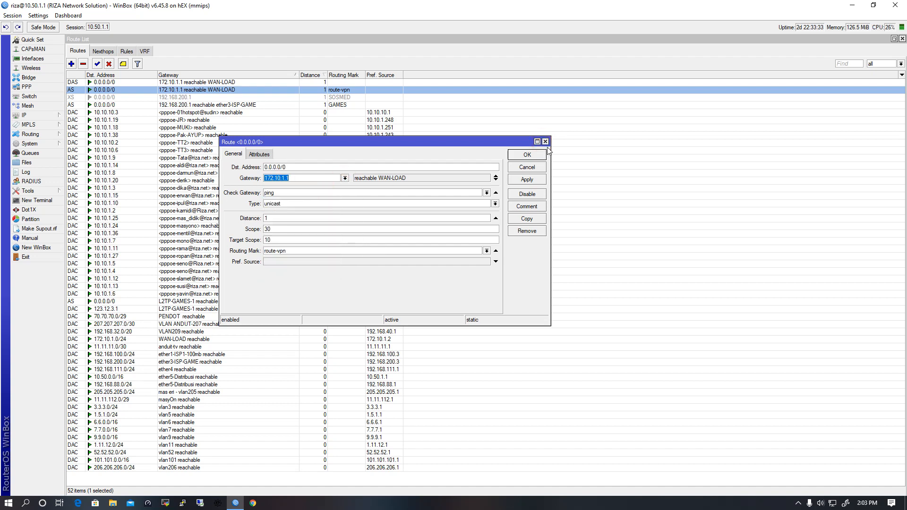
left_click(545, 142)
- View the VLAN interfaces' traffic, and close both the interface list and the route list
left_click(34, 59)
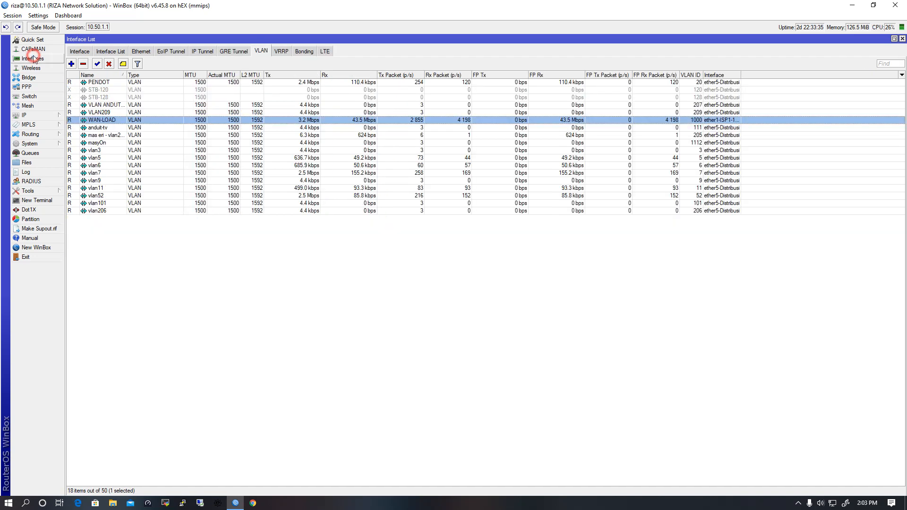
left_click(902, 39)
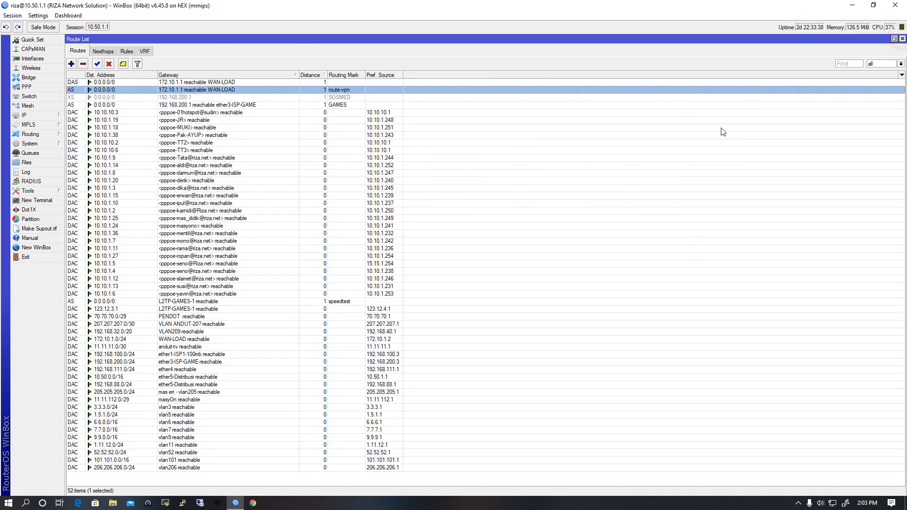
left_click(902, 39)
- Review the mangle rules, select the all-games routing rule, and check the action settings of the TCP rule for IP-SOS-wa
scroll(146, 202, "down", 2)
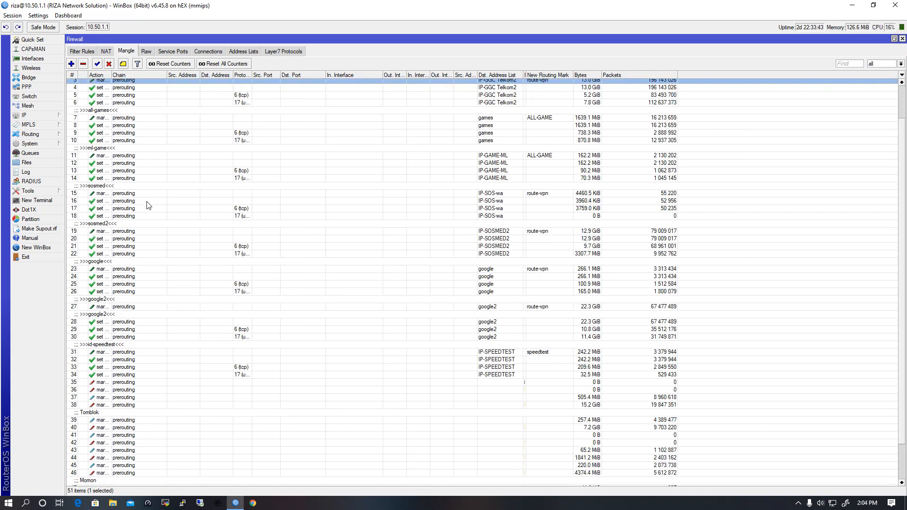
scroll(667, 267, "up", 2)
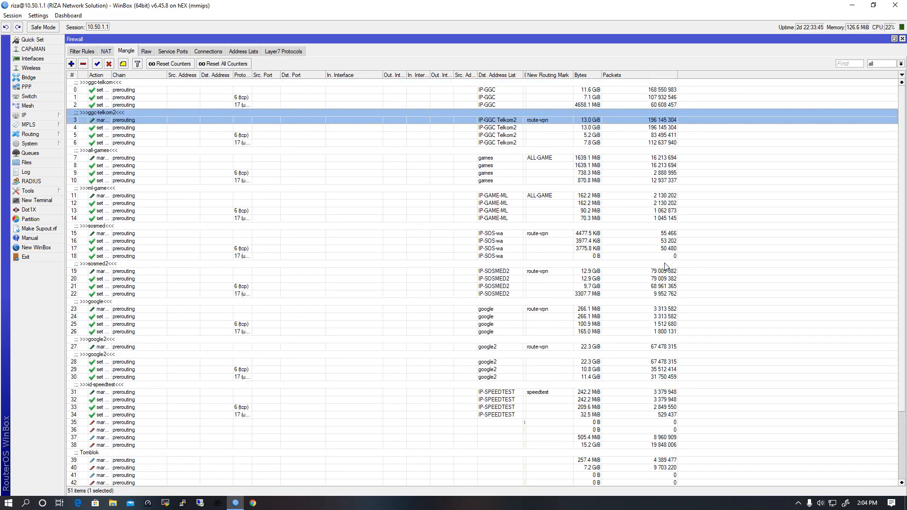
left_click(531, 158)
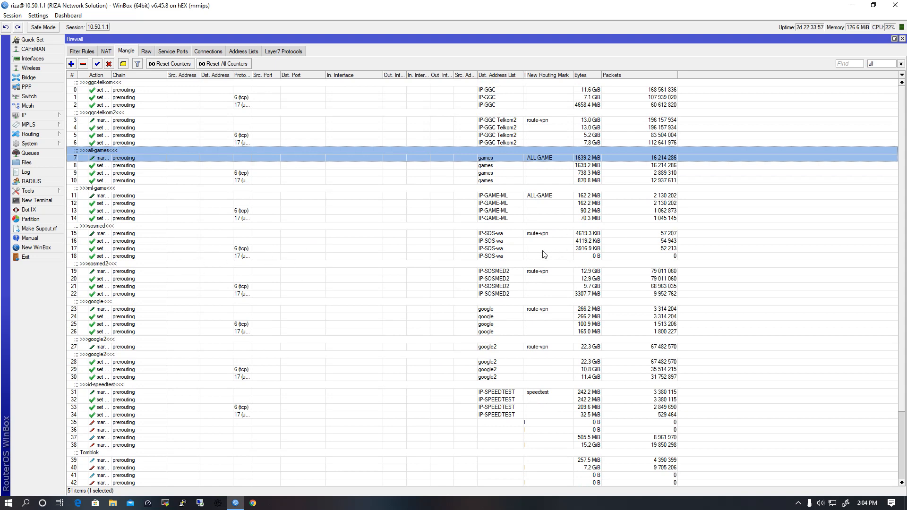
double_click(501, 249)
left_click(262, 53)
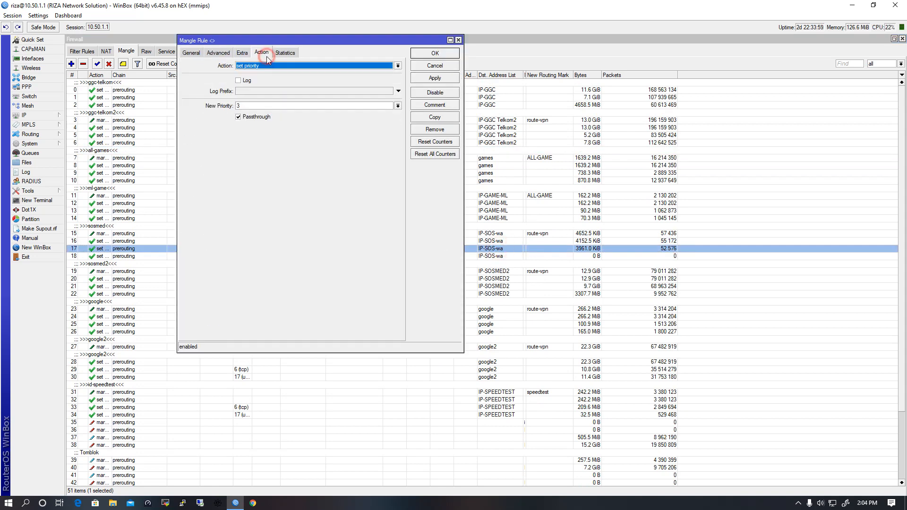
left_click(435, 53)
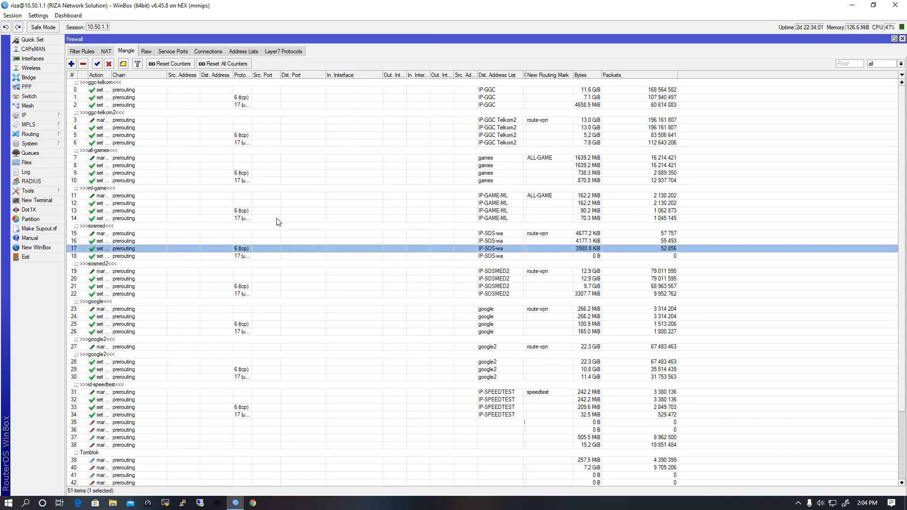
- Check the action settings of the google TCP rule and the first google2 set priority rule, and close the firewall
double_click(121, 325)
left_click(443, 54)
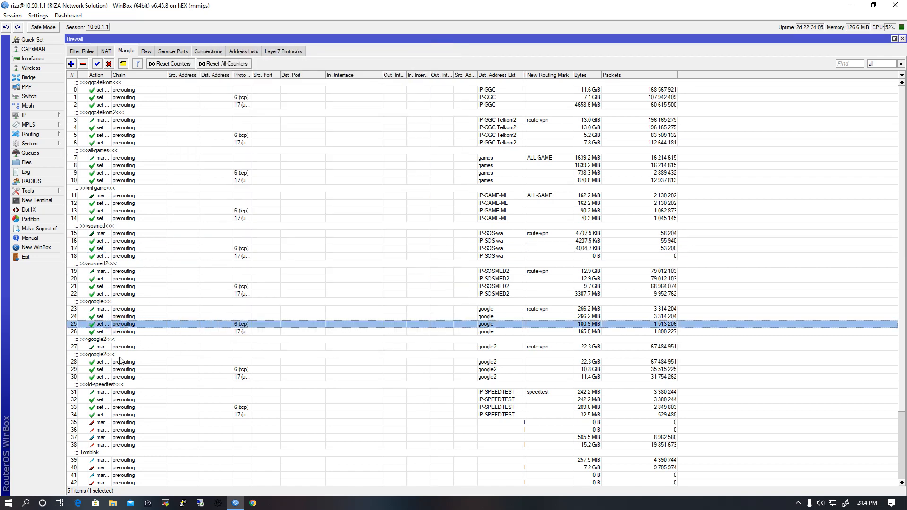
left_click(118, 363)
double_click(118, 362)
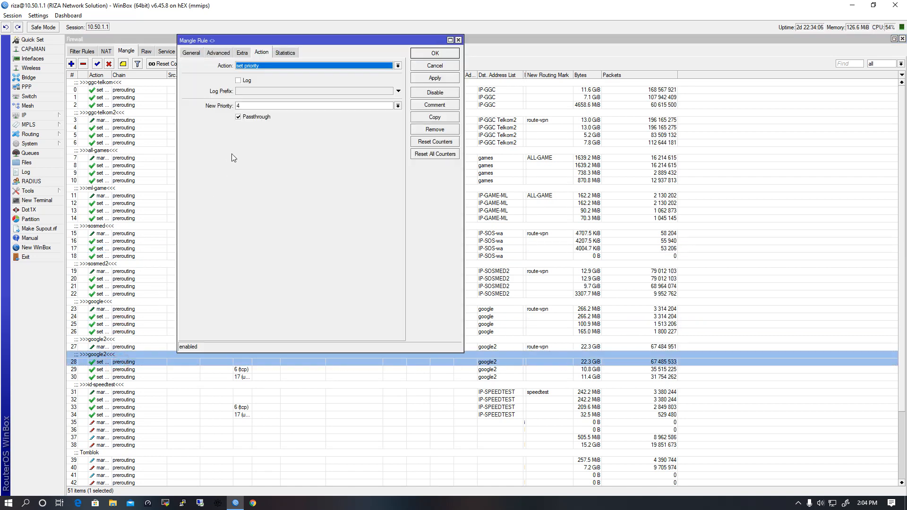
left_click(455, 54)
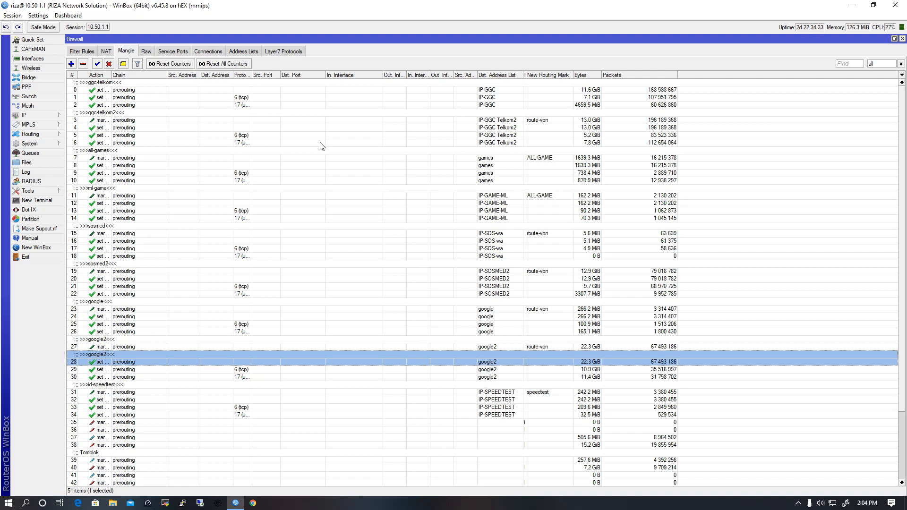
left_click(902, 39)
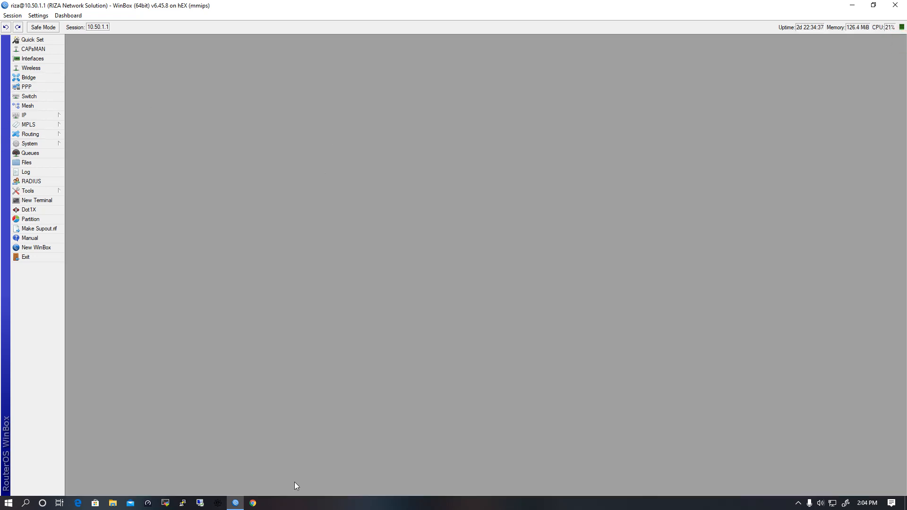
- View the VLAN interface list, and reopen the firewall to review the full list of mangle rules
mouse_move(454, 4)
left_click(33, 58)
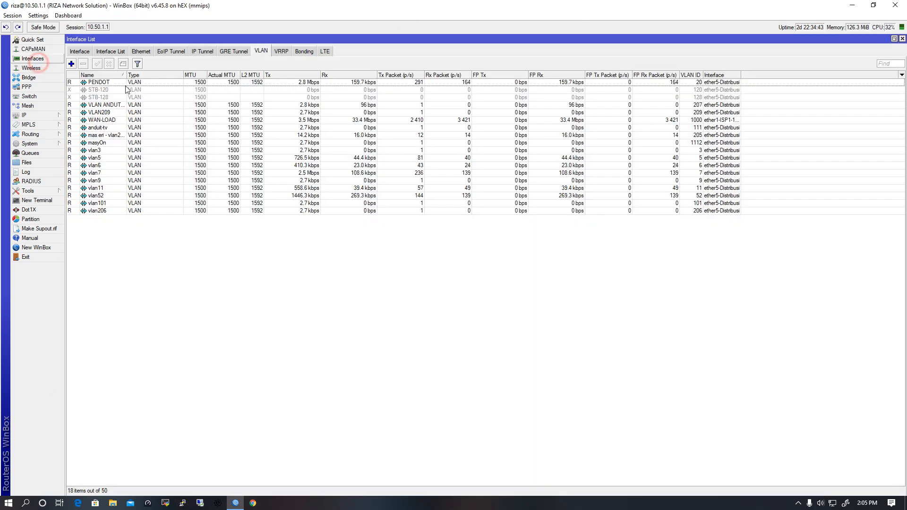
left_click(24, 116)
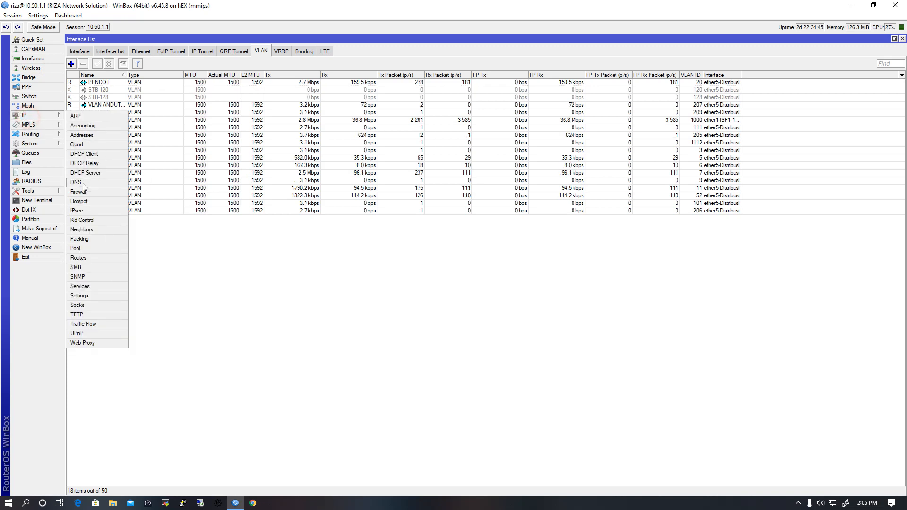
left_click(83, 192)
scroll(204, 112, "down", 4)
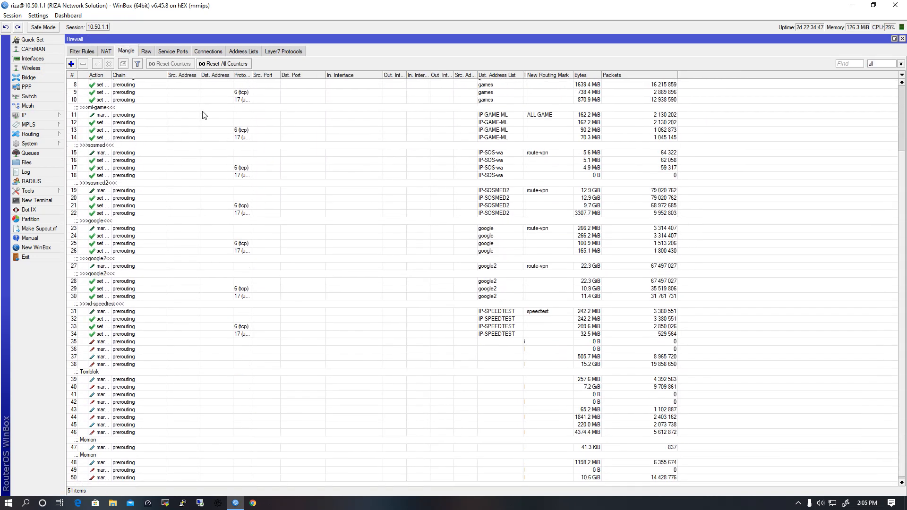
scroll(204, 111, "up", 4)
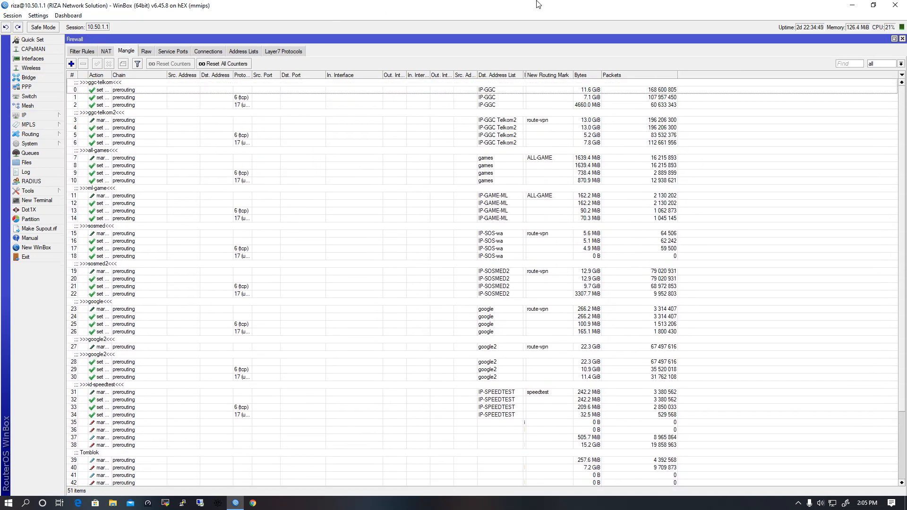